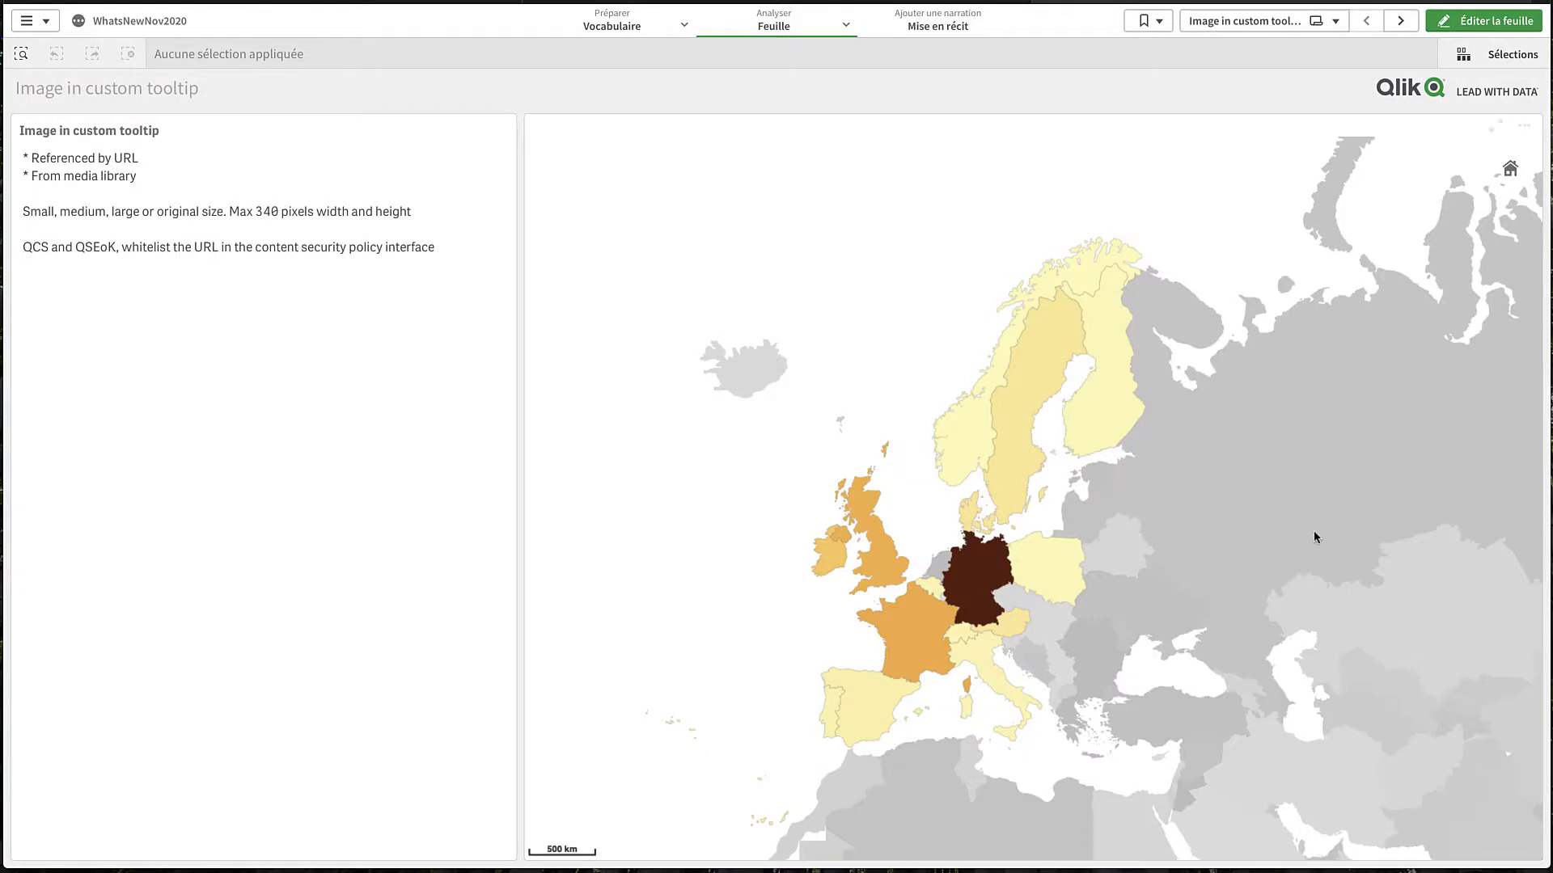
# Examine the custom tooltips with flag images for countries on the European sales map, such as Norway, France, Italy and Poland.
pyautogui.moveTo(1097, 402)
pyautogui.moveTo(1032, 399)
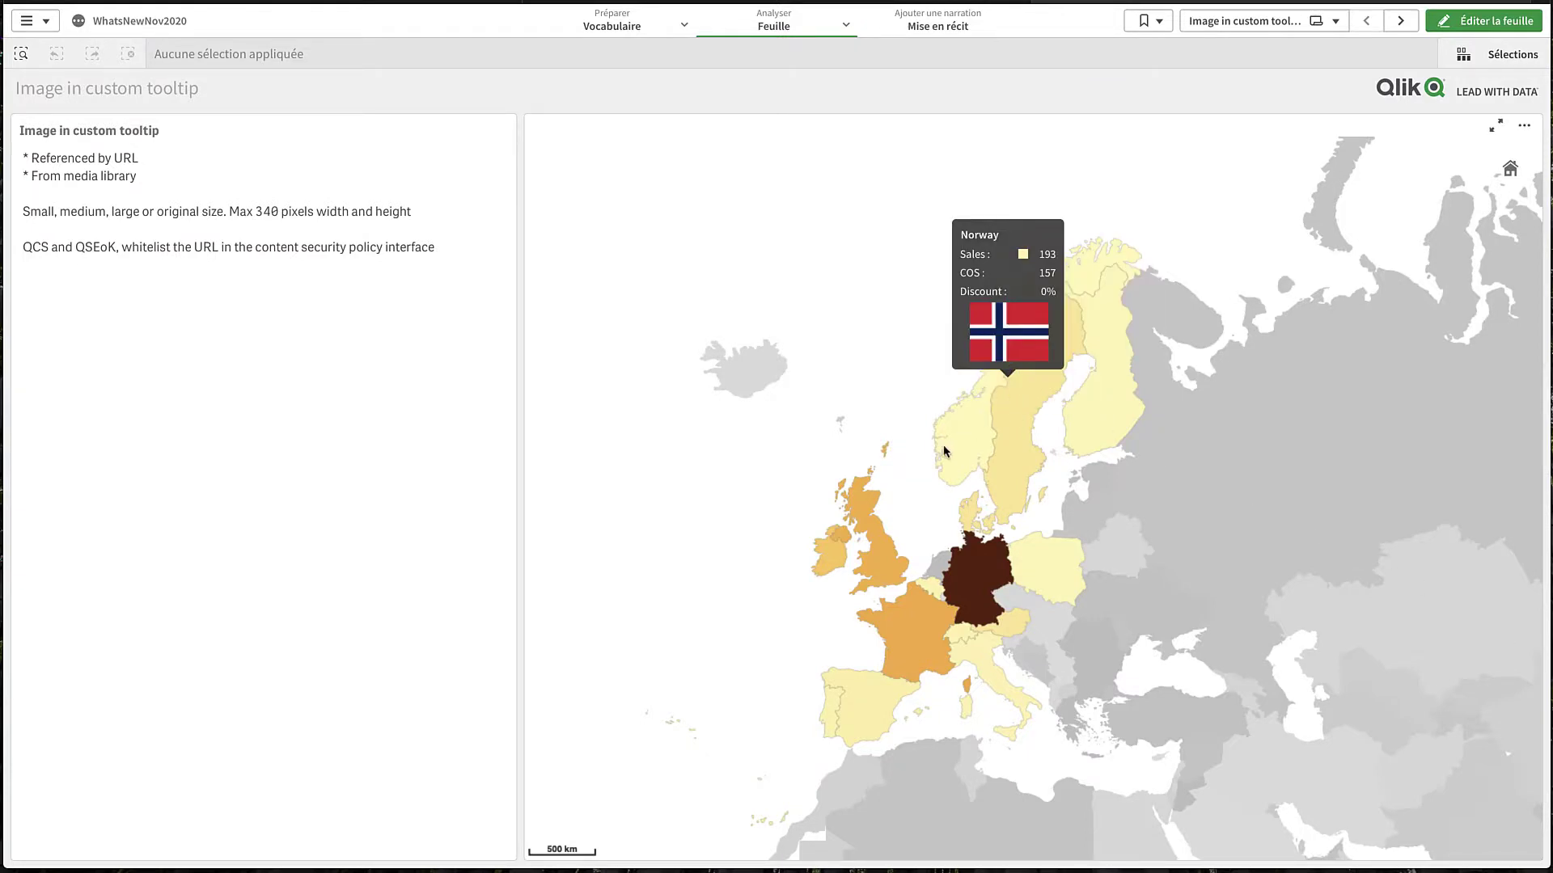
pyautogui.moveTo(880, 544)
pyautogui.moveTo(892, 630)
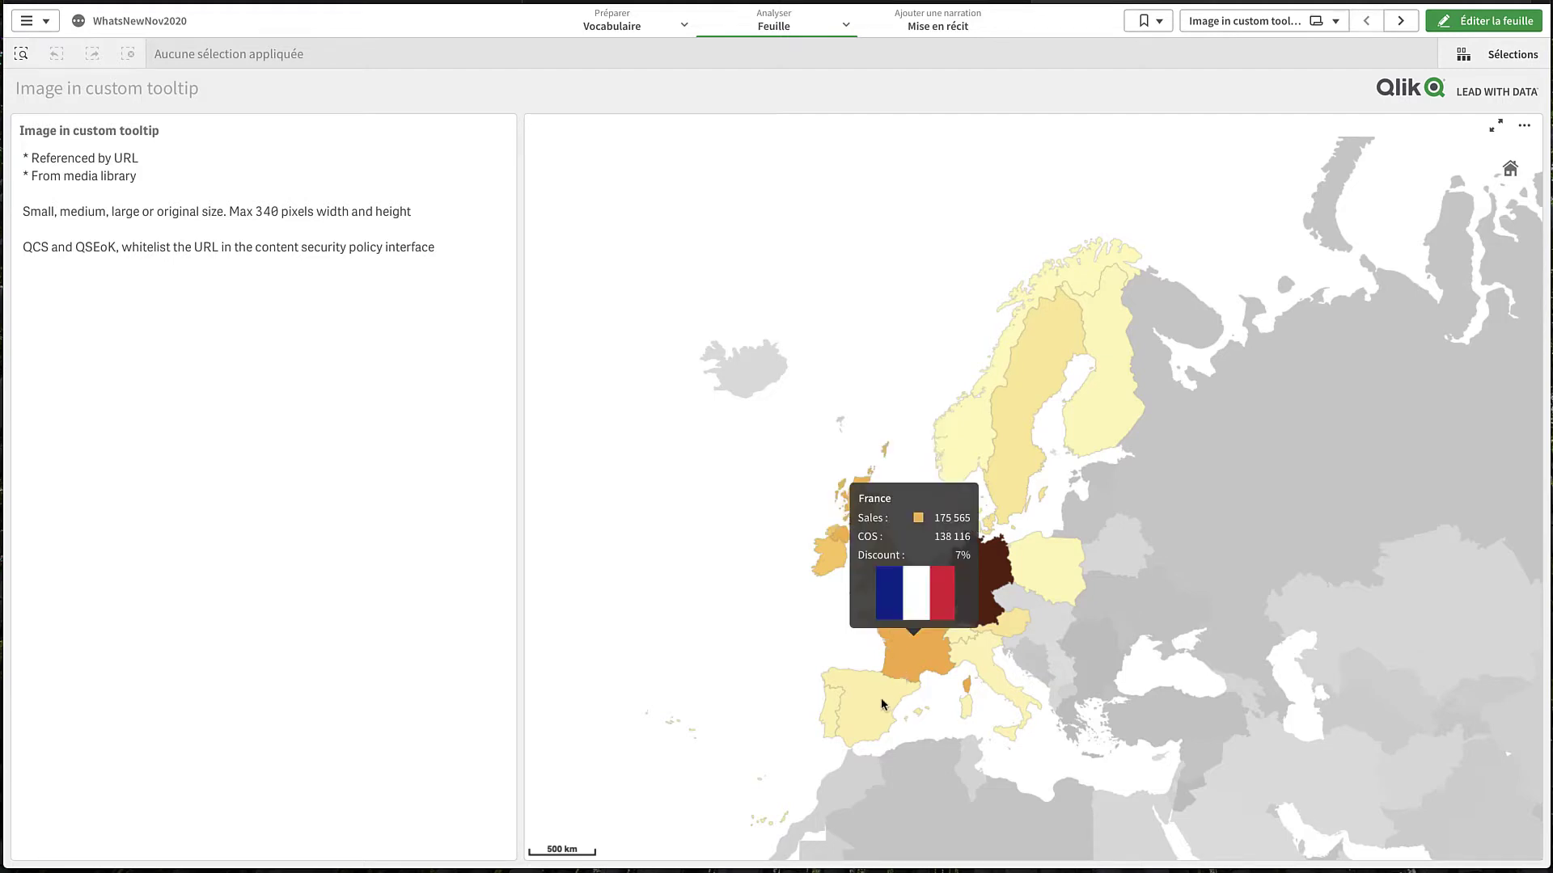
pyautogui.moveTo(883, 704)
pyautogui.moveTo(973, 662)
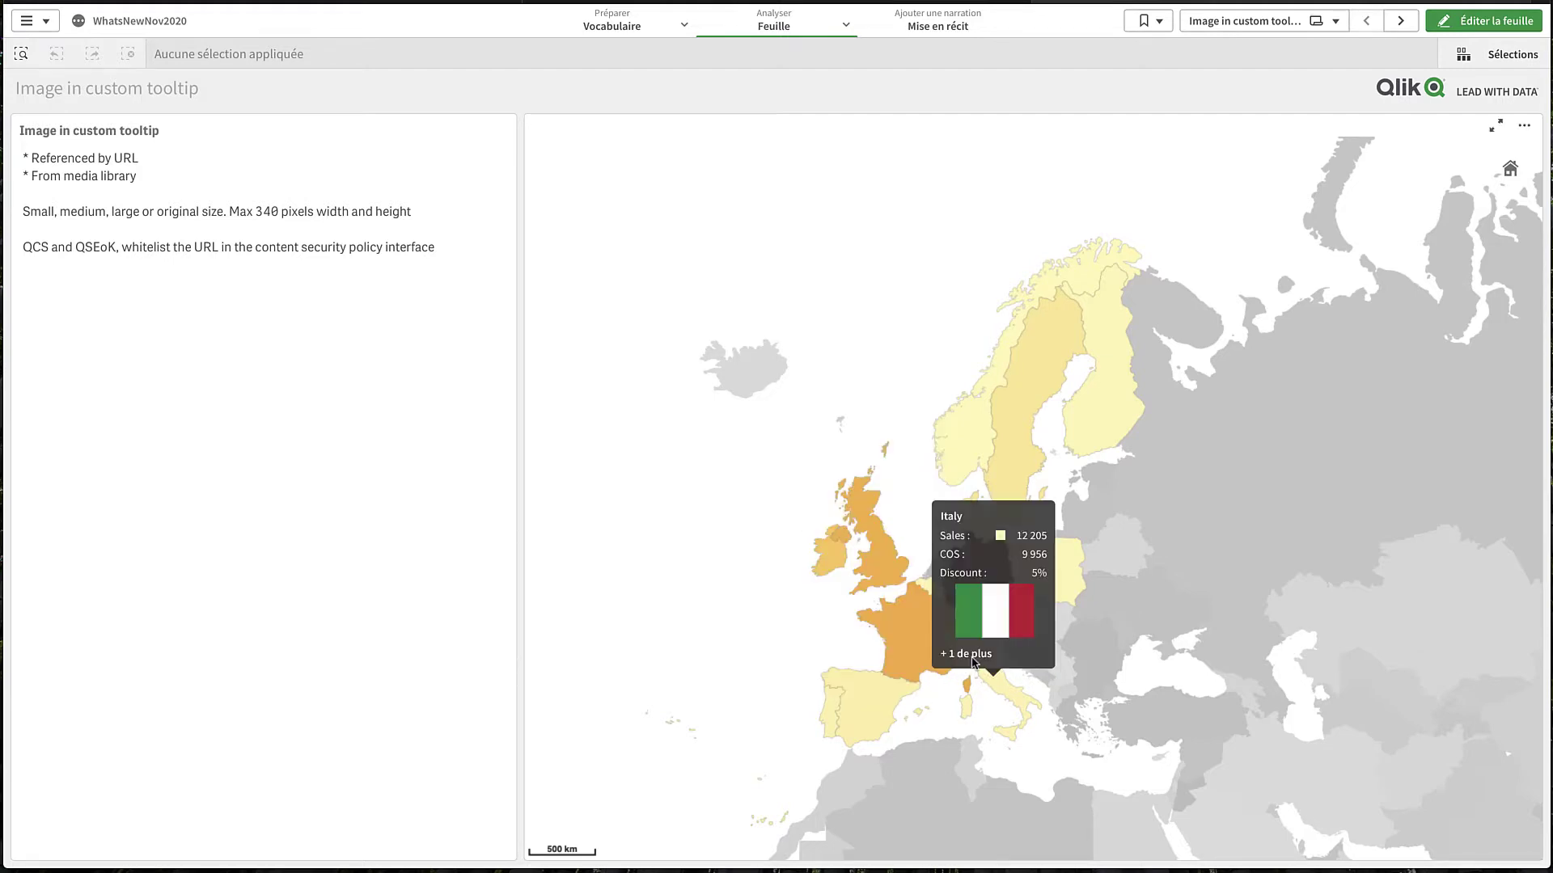
pyautogui.moveTo(1043, 579)
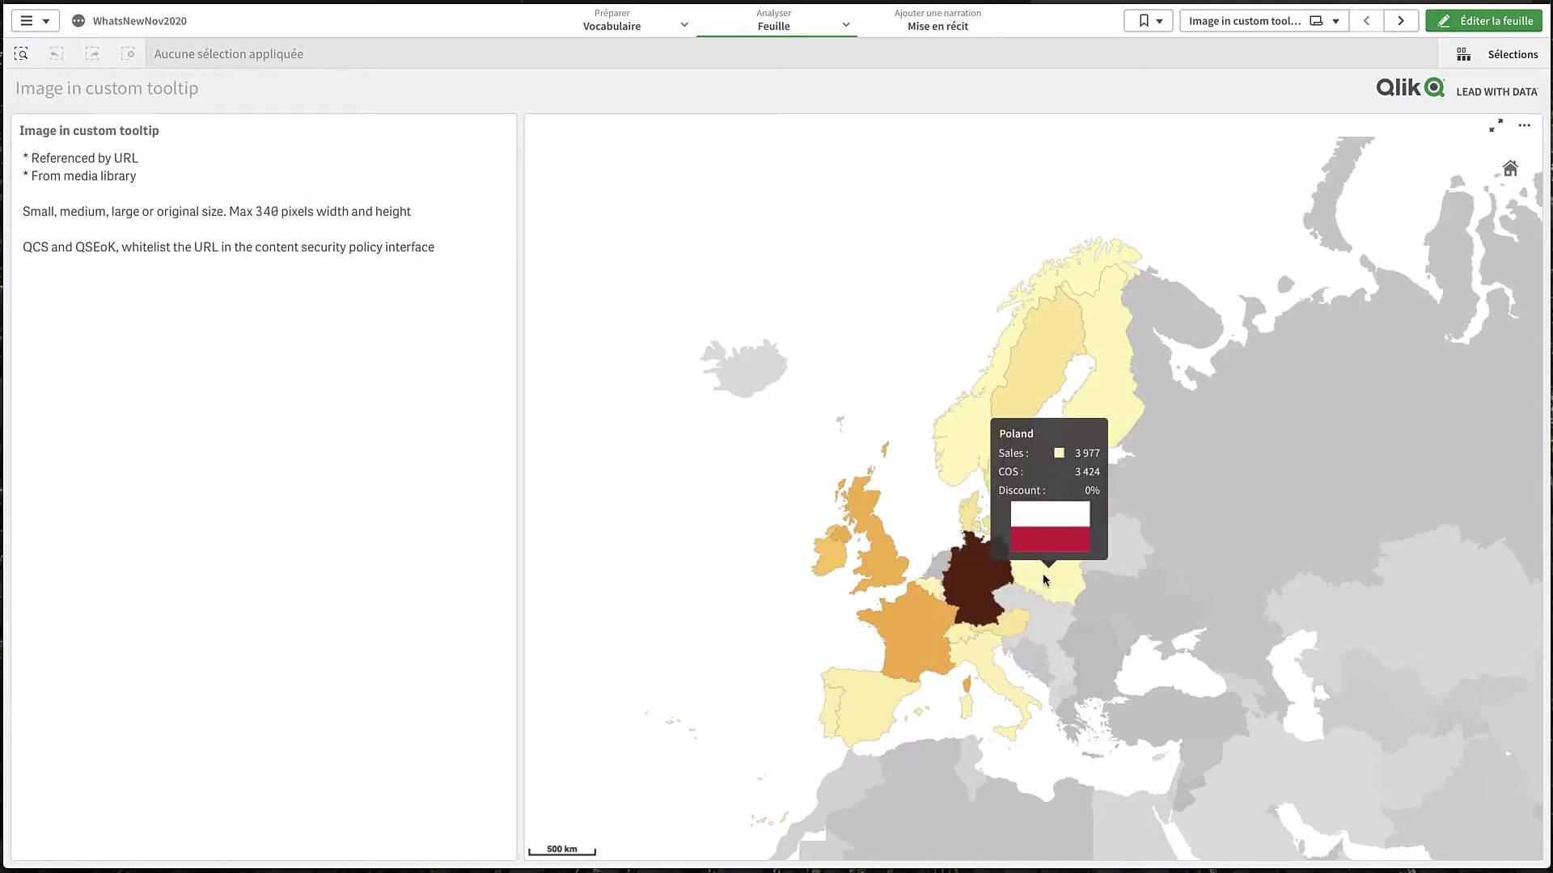
pyautogui.moveTo(982, 573)
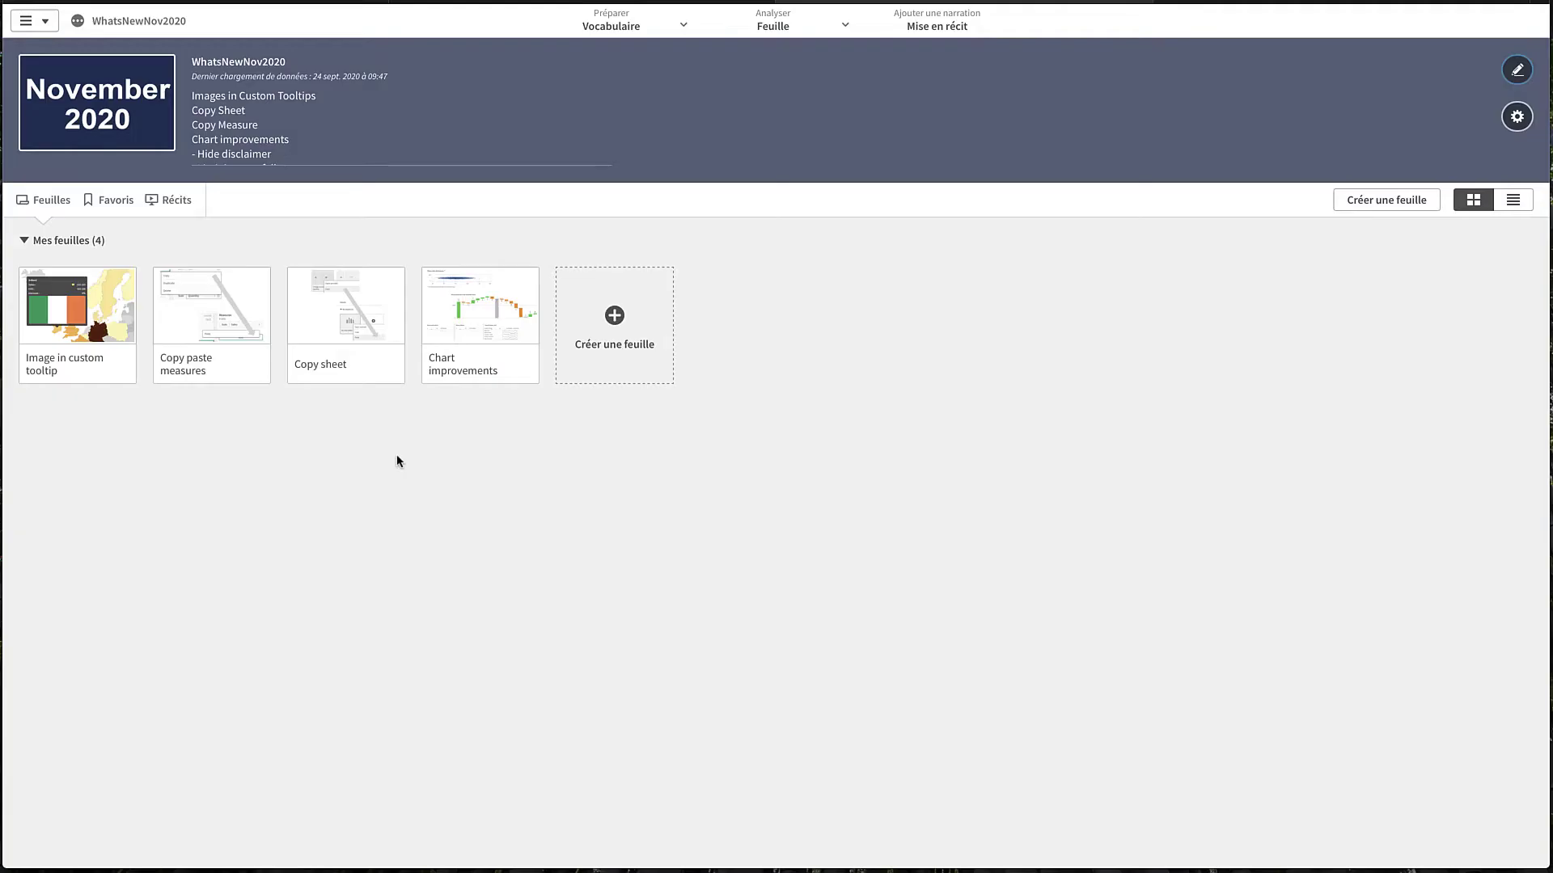
# Copy the Copy sheet sheet from the WhatsNewNov2020 app and paste it into the WhatsNewNov2020 DEV app.
pyautogui.rightClick(350, 323)
pyautogui.press('Escape')
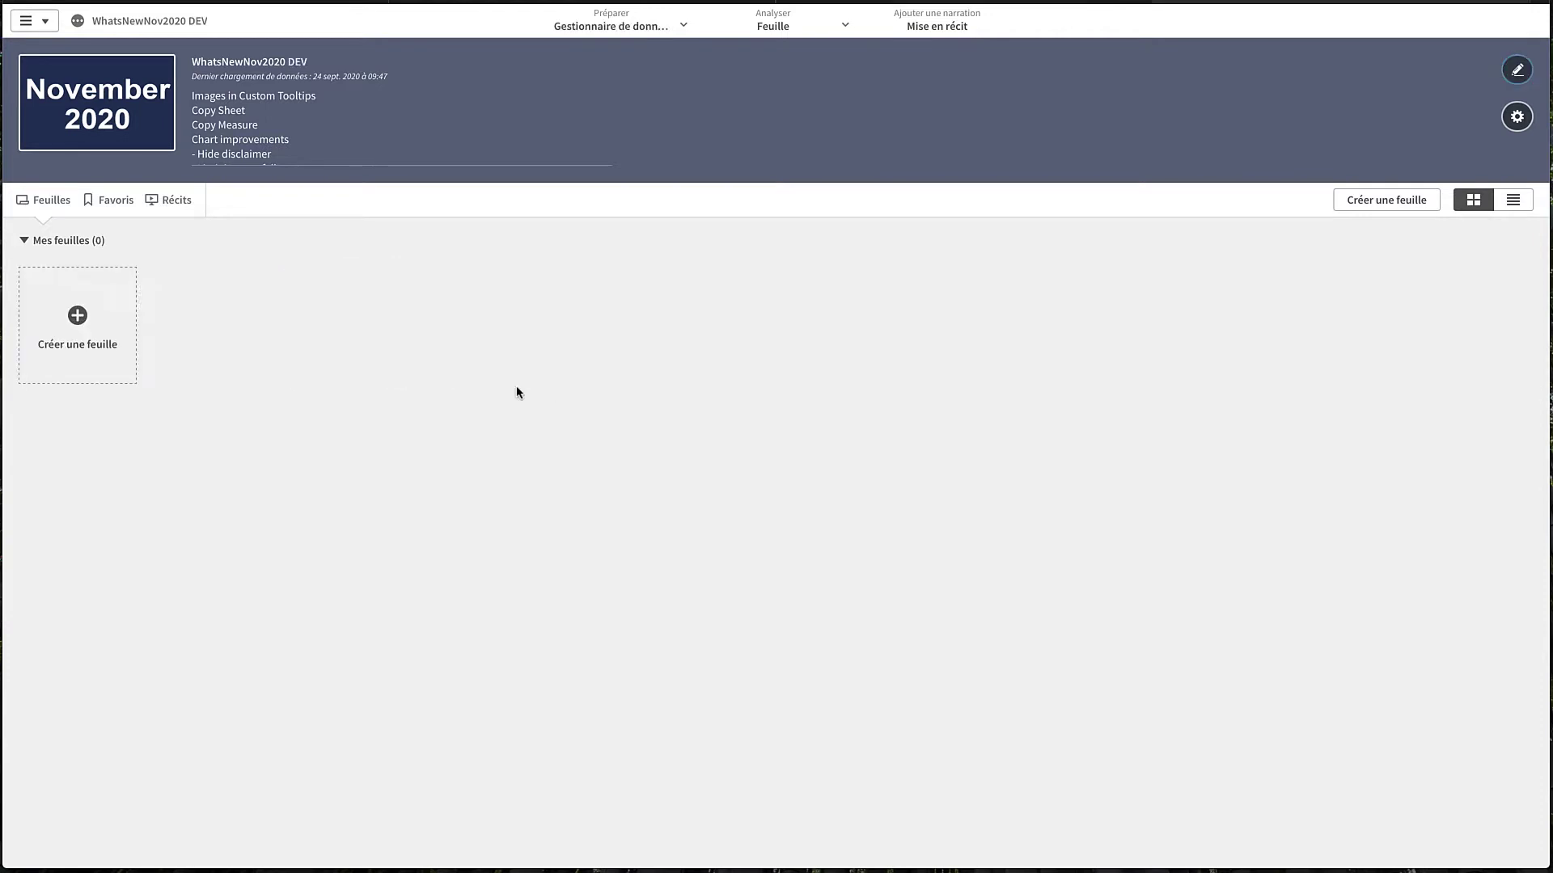
pyautogui.rightClick(181, 361)
pyautogui.click(202, 378)
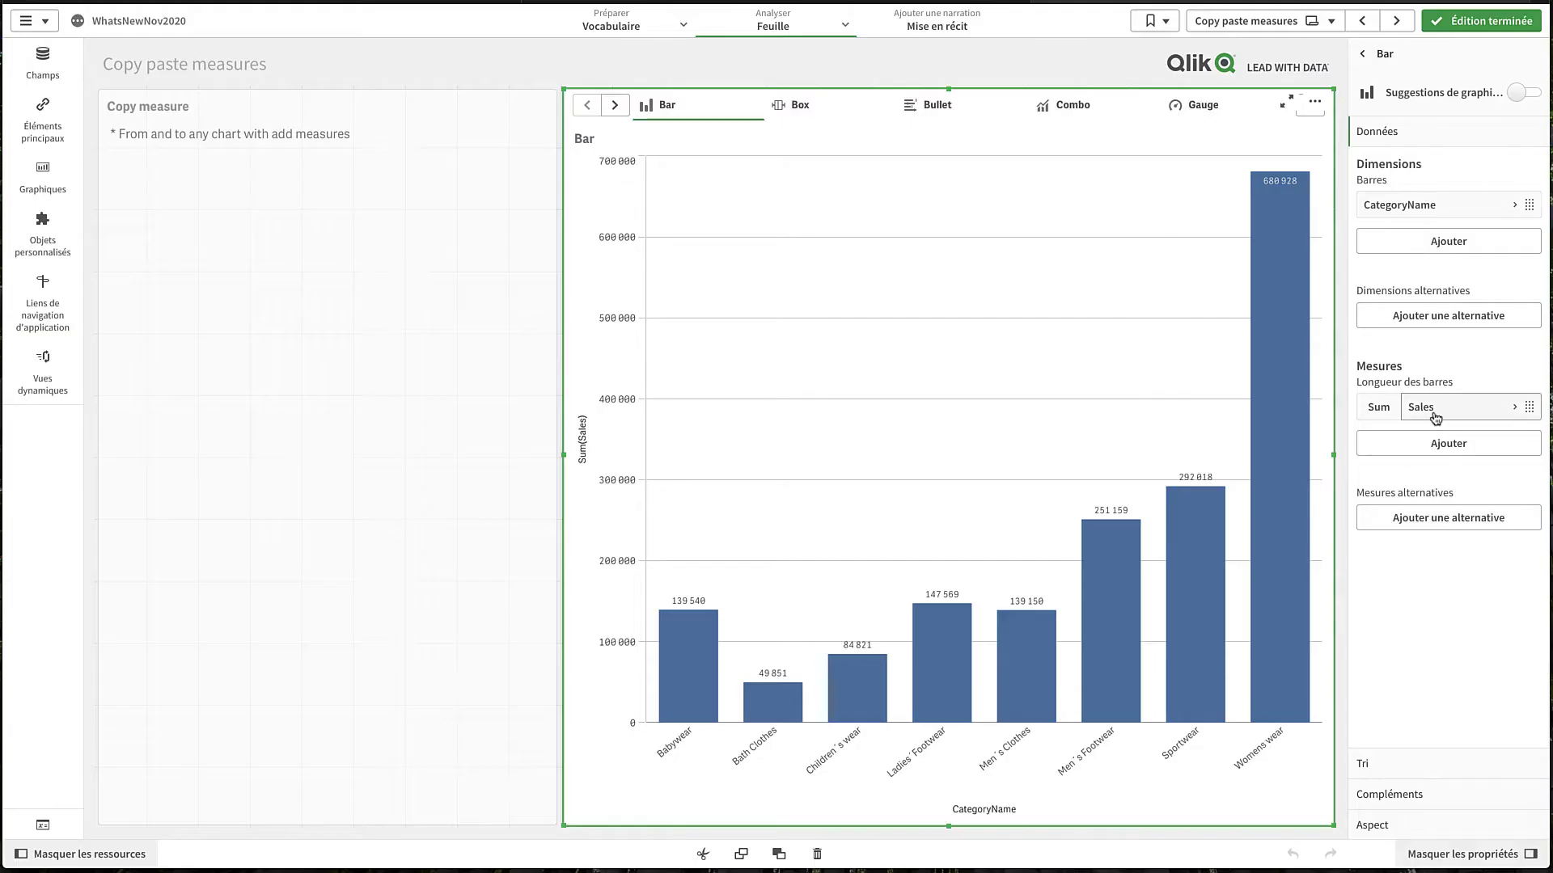
# Copy the bar chart's Sum(Sales) measure into the empty line chart and add CategoryName as its dimension.
pyautogui.rightClick(1391, 408)
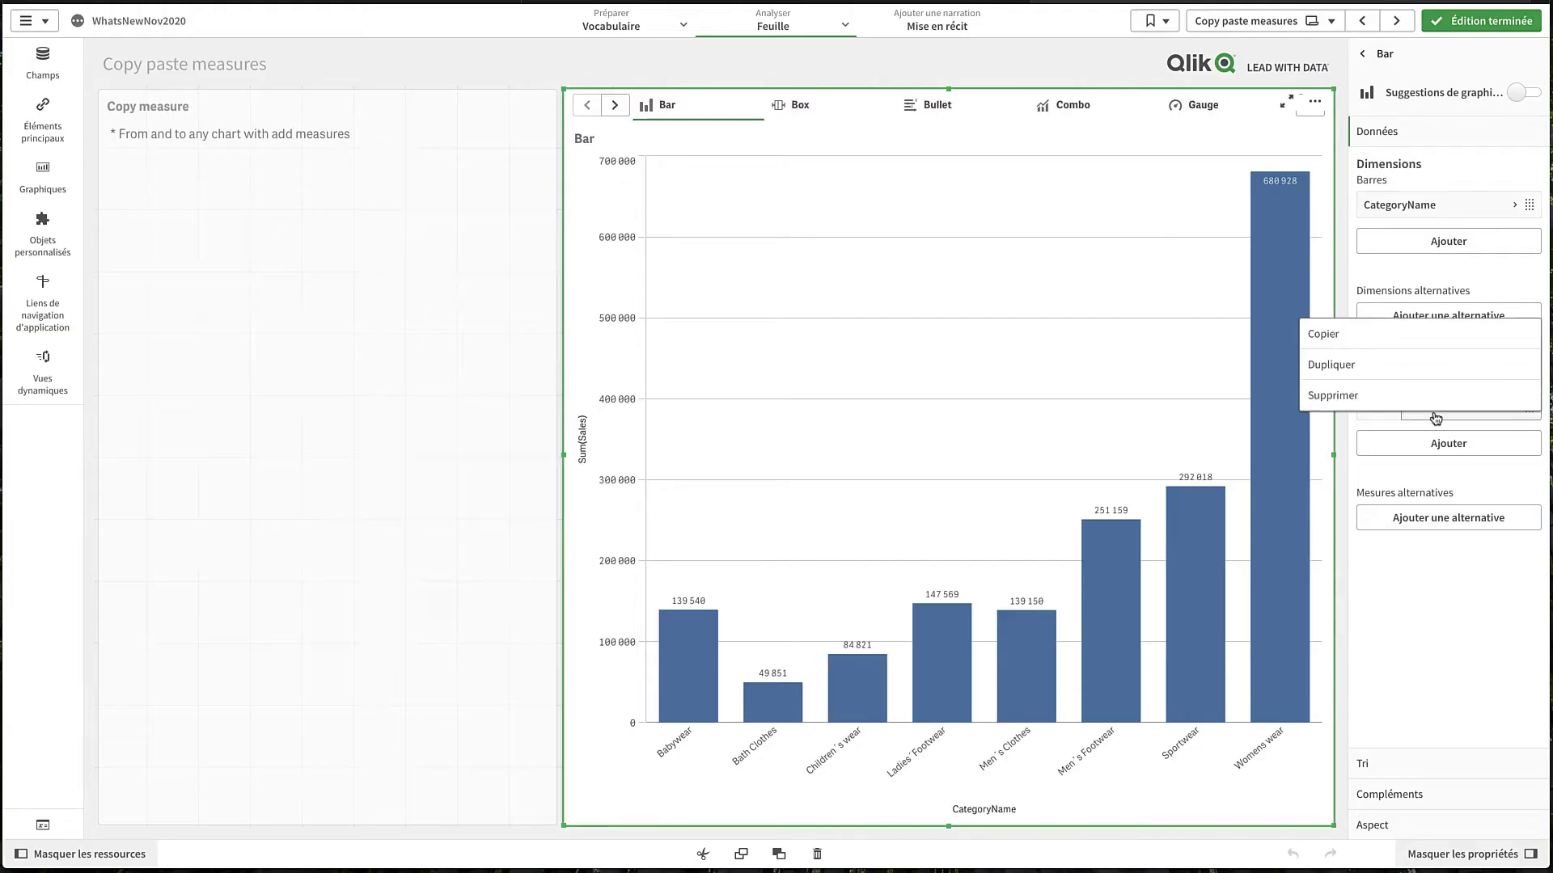
pyautogui.click(1355, 334)
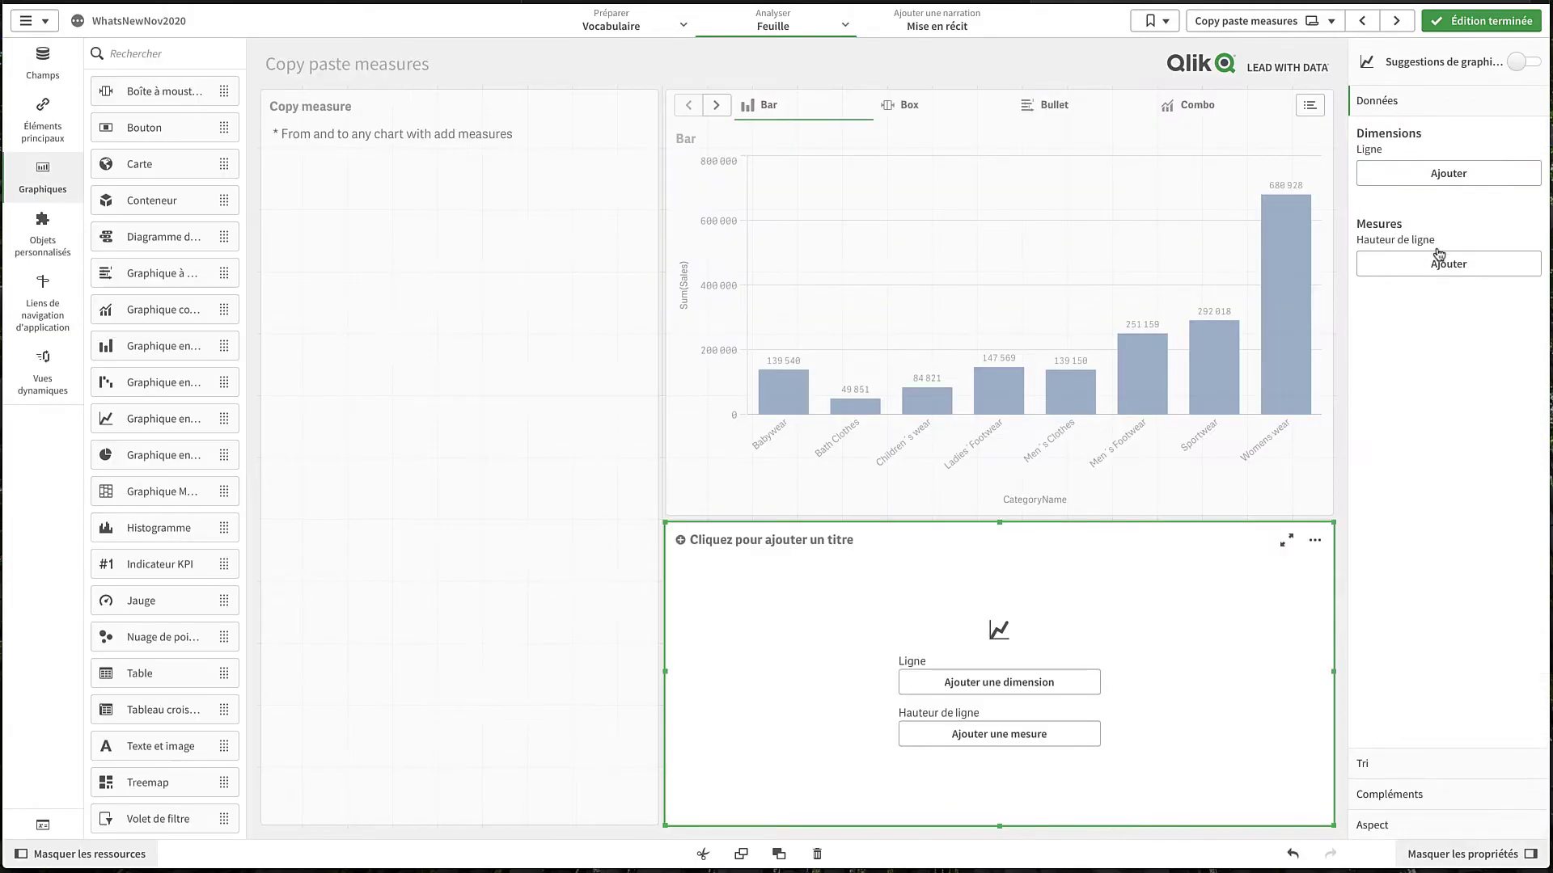
pyautogui.rightClick(1431, 262)
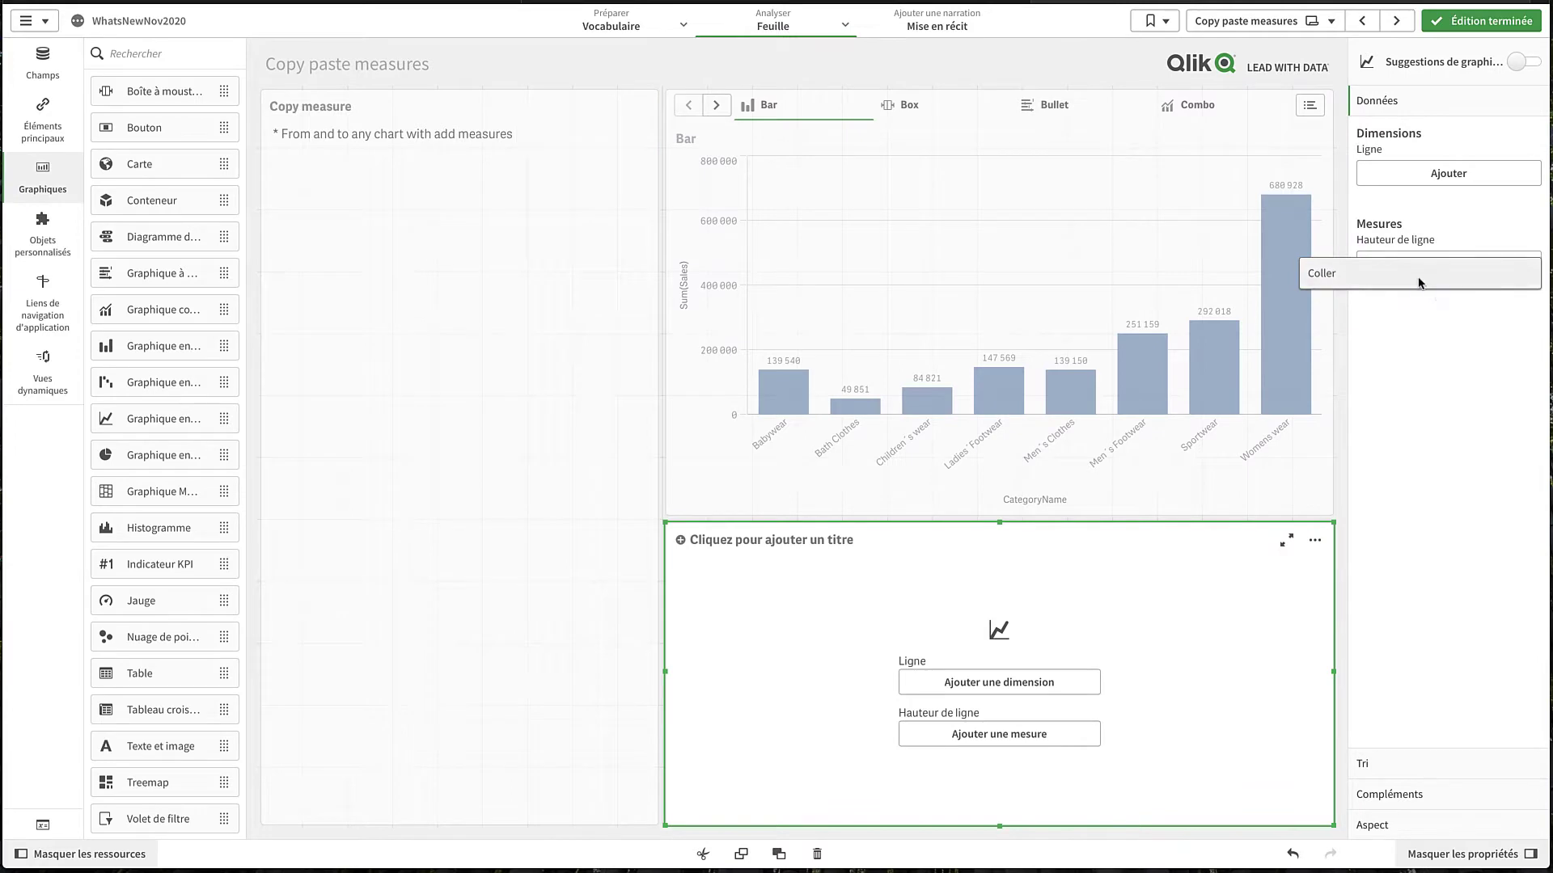
pyautogui.click(1419, 279)
pyautogui.click(1417, 174)
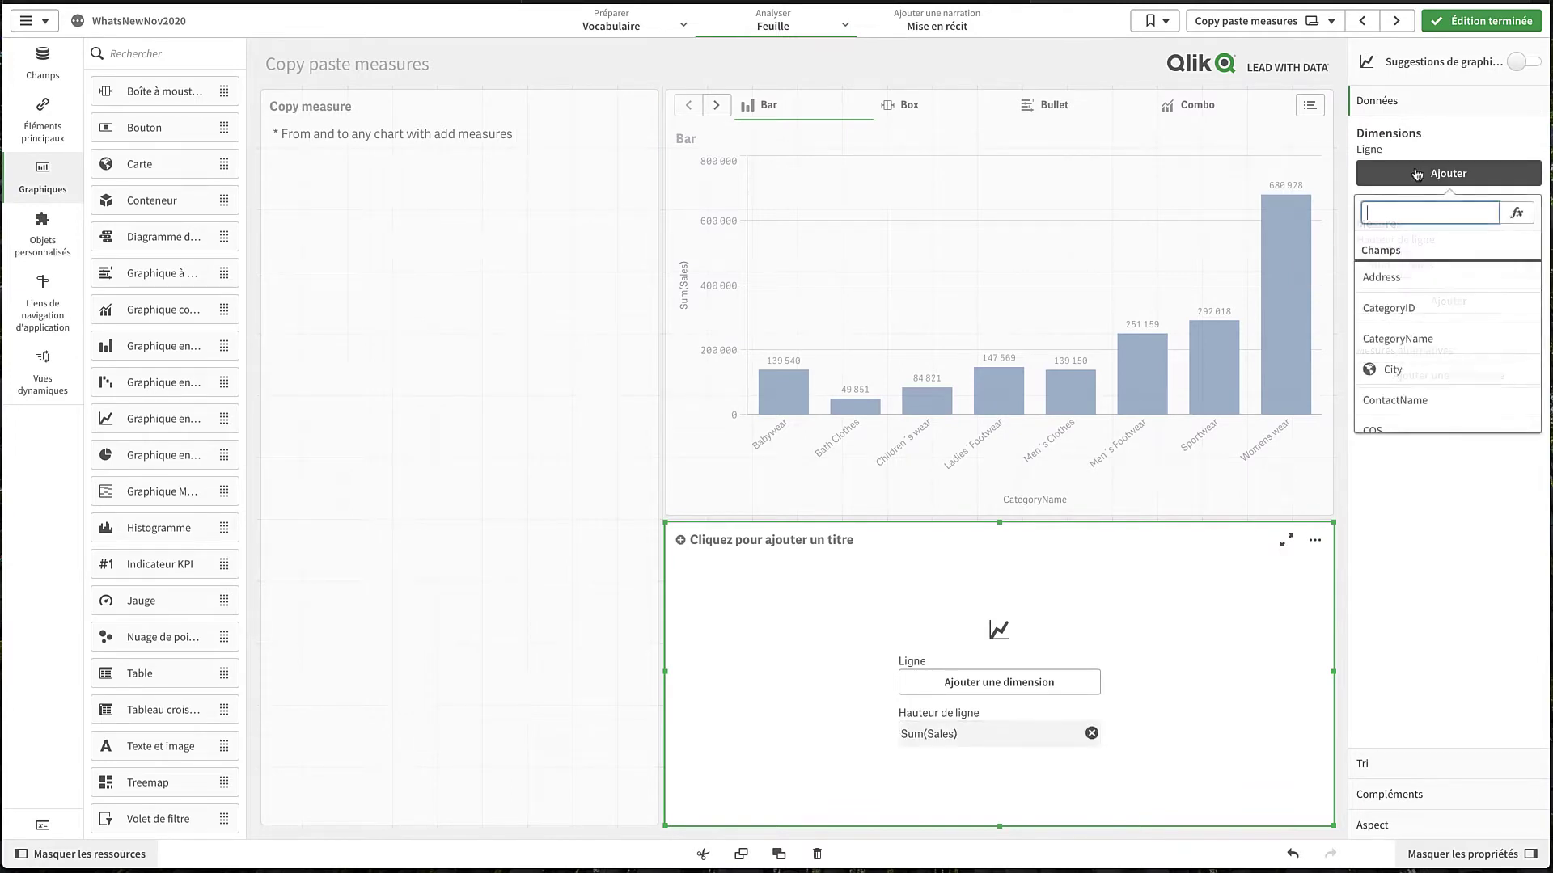
pyautogui.click(1431, 338)
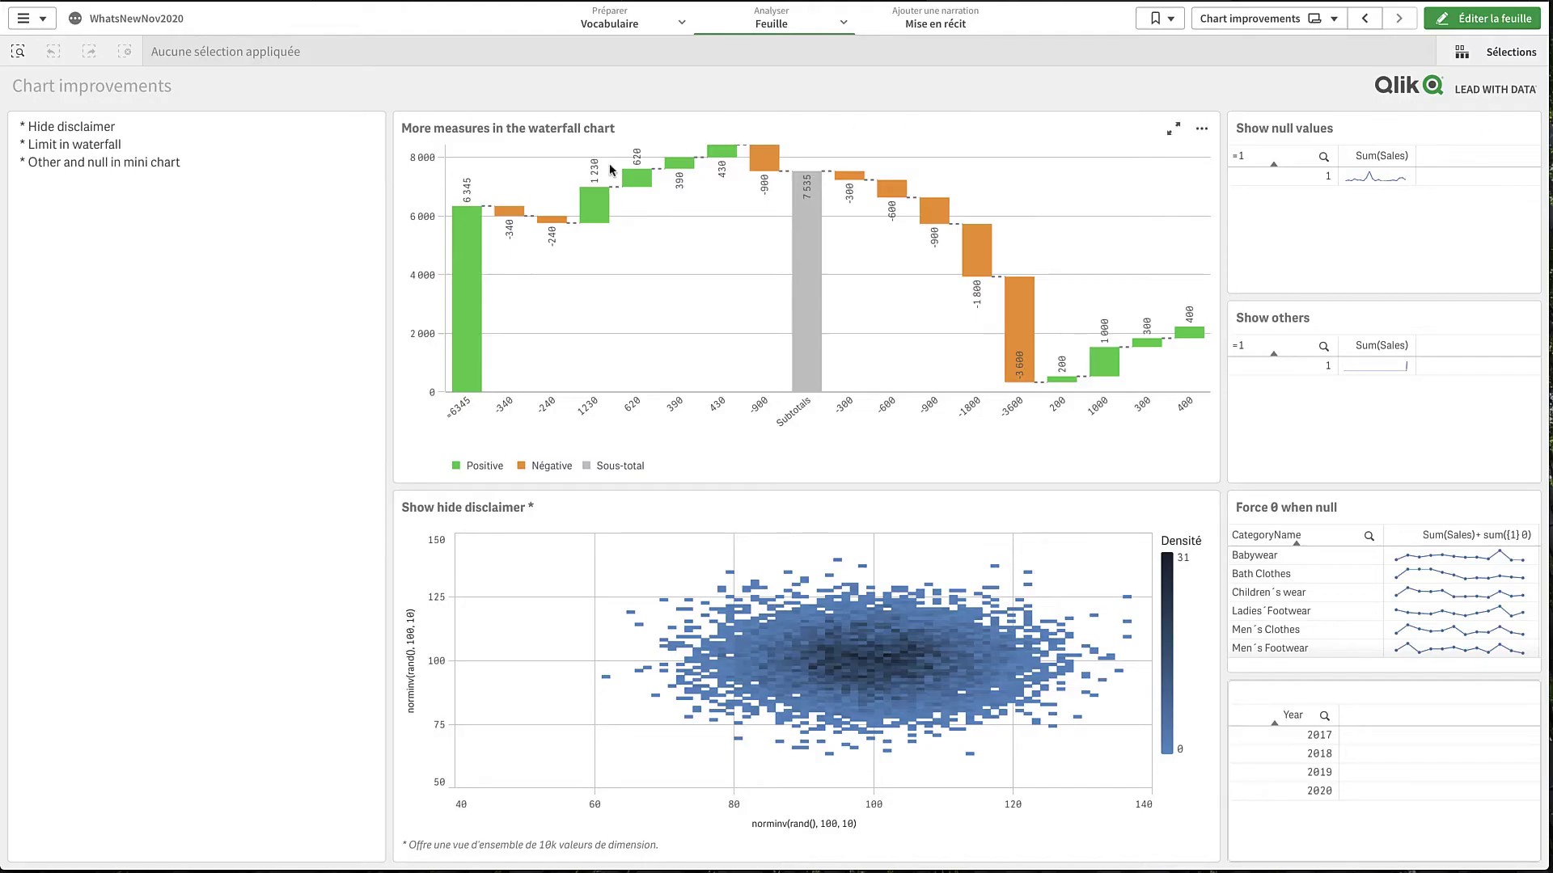
# Edit the Chart improvements sheet and examine the mini chart settings of the Sum(Sales)+ sum({1} 0) column in the Force 0 when null table.
pyautogui.click(1482, 18)
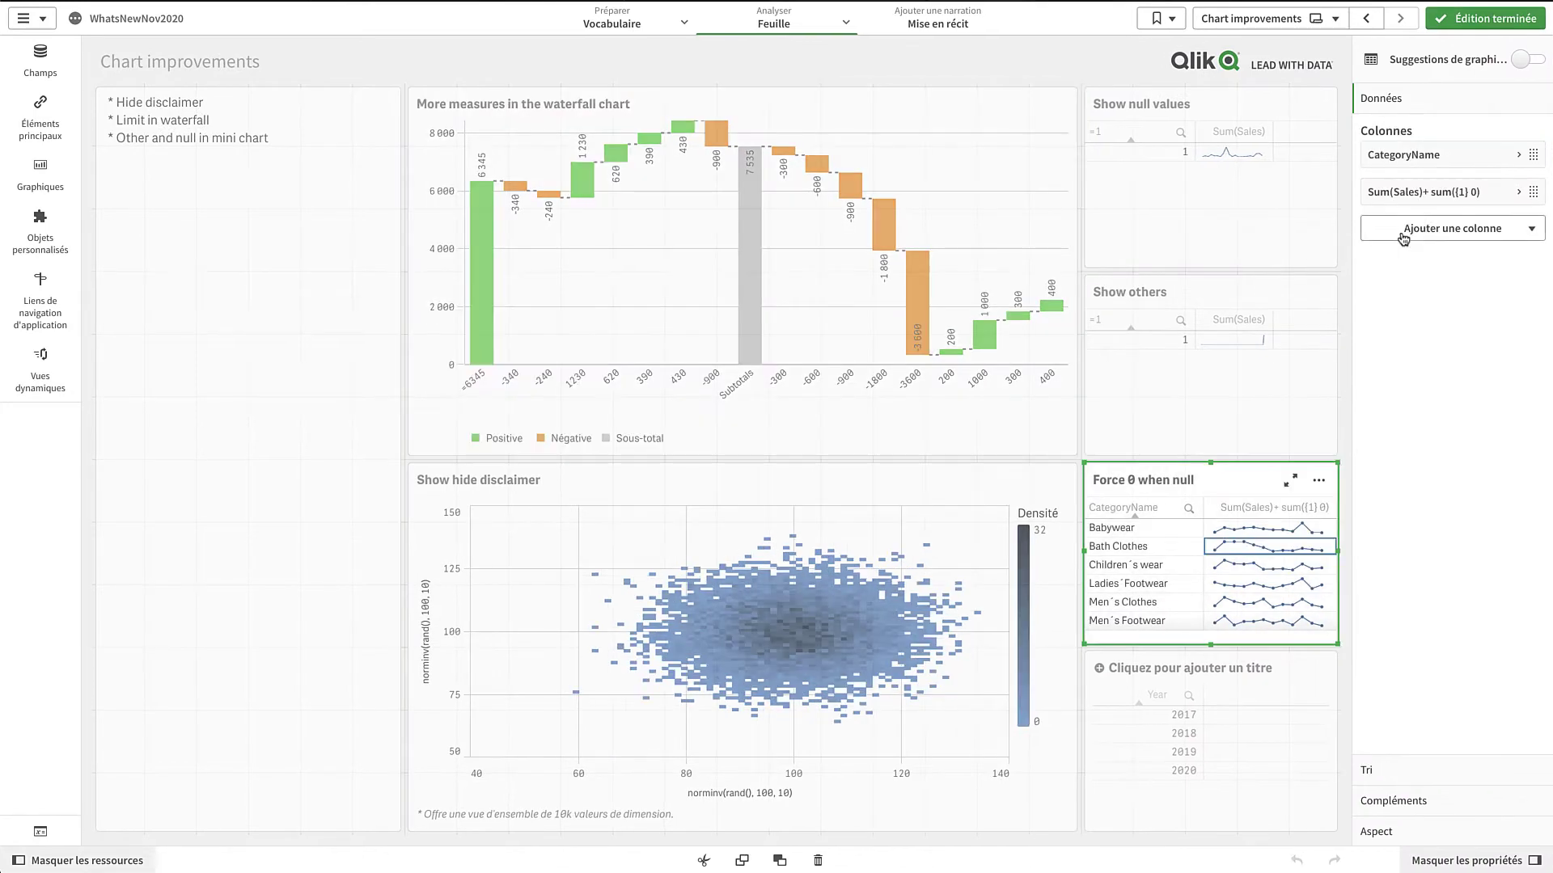
pyautogui.click(1504, 195)
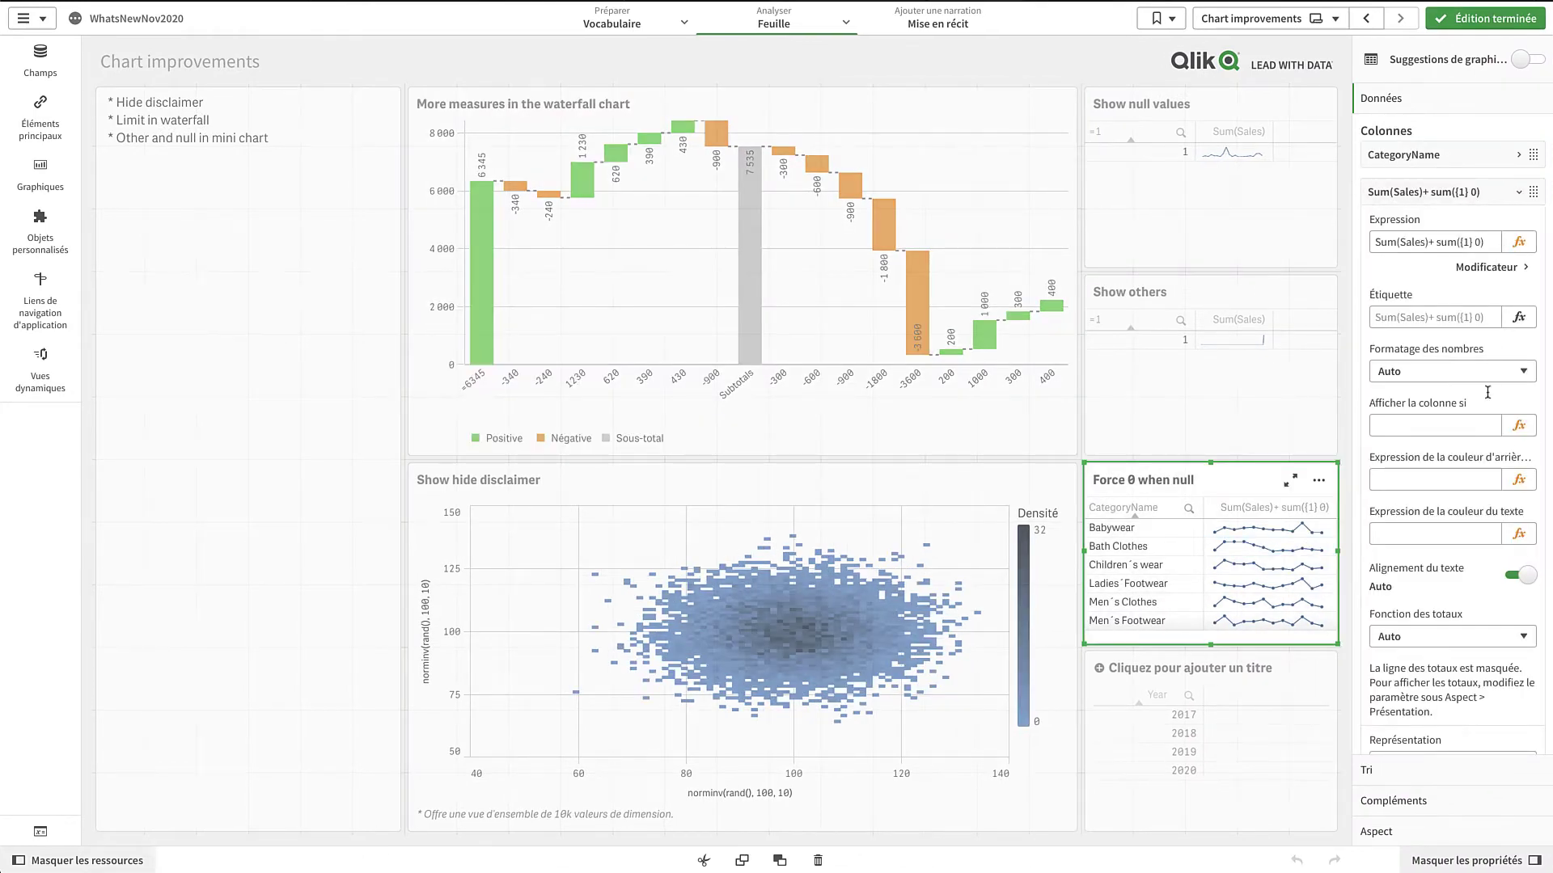
pyautogui.scroll(-5, 1477, 472)
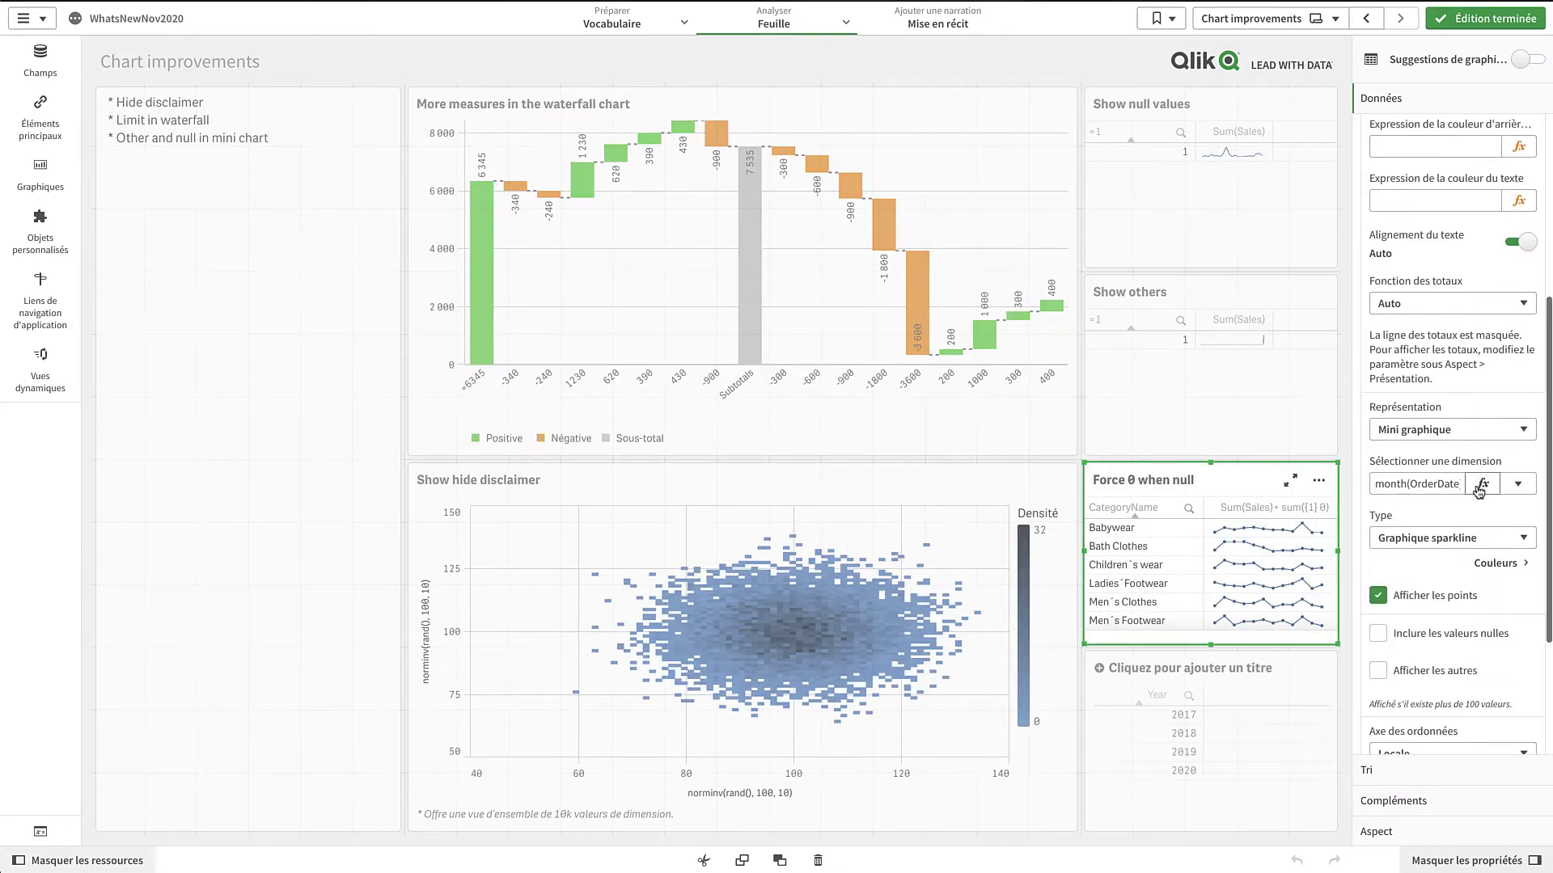
pyautogui.click(1377, 546)
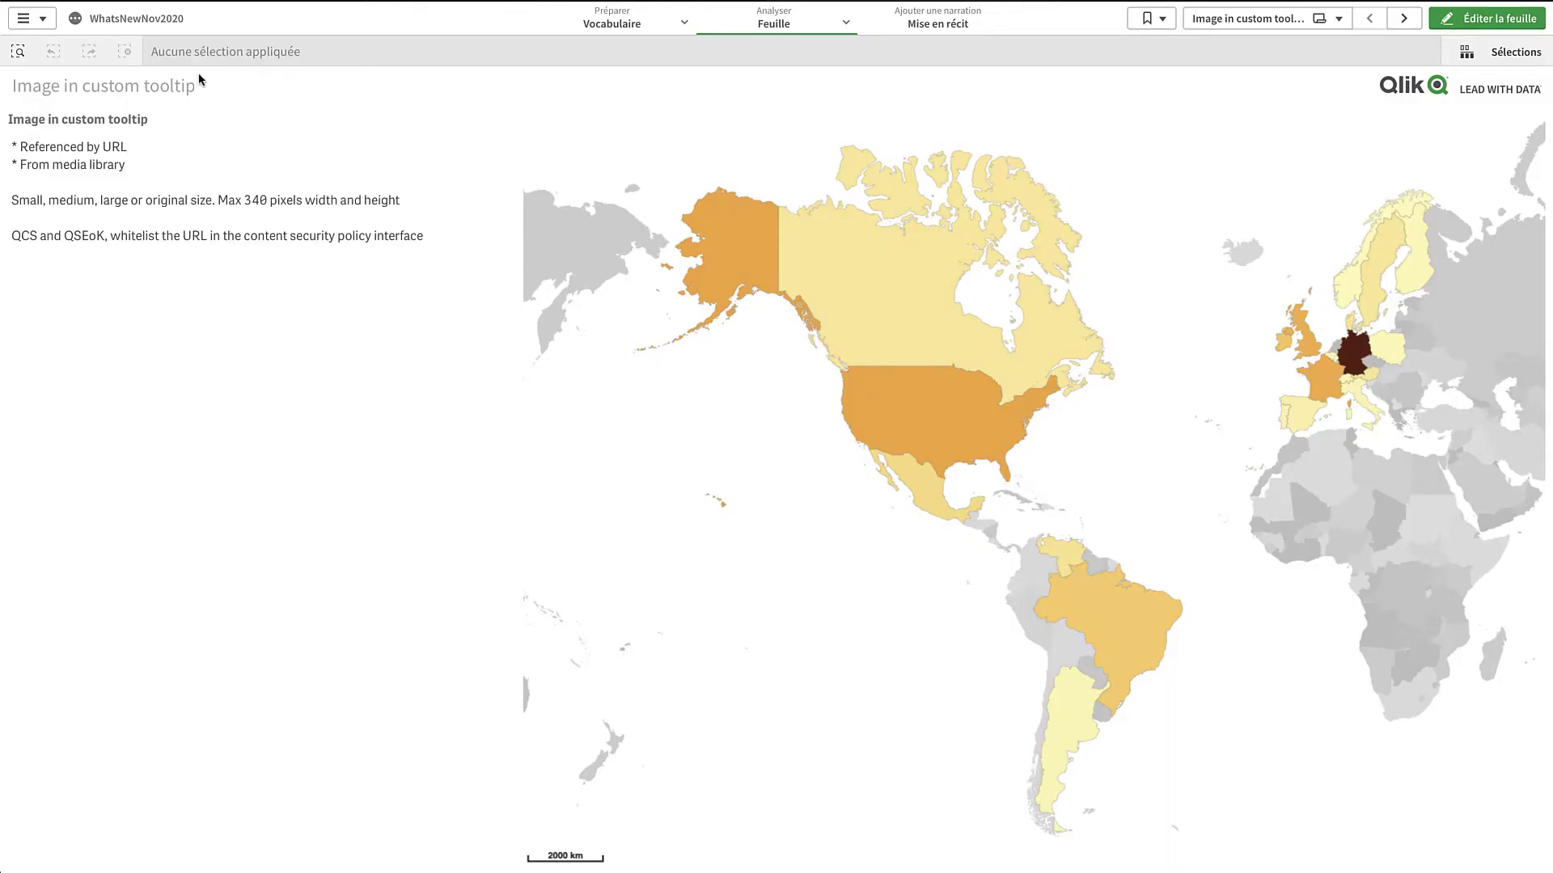
# Set the WhatsNewNov2020 app theme to Horizon Sense.
pyautogui.click(76, 21)
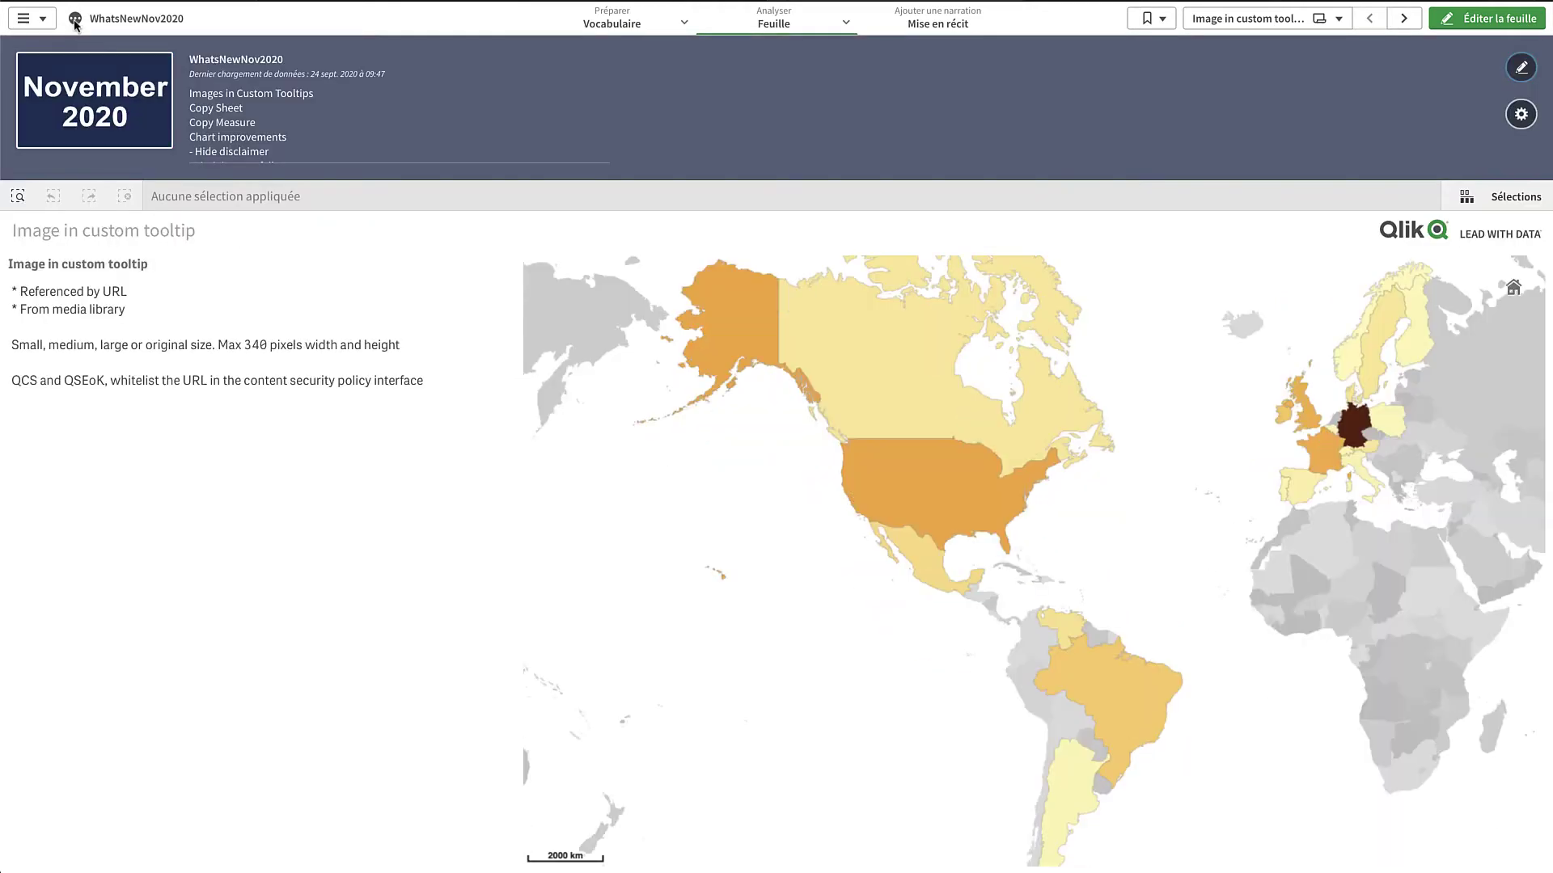
pyautogui.click(1519, 115)
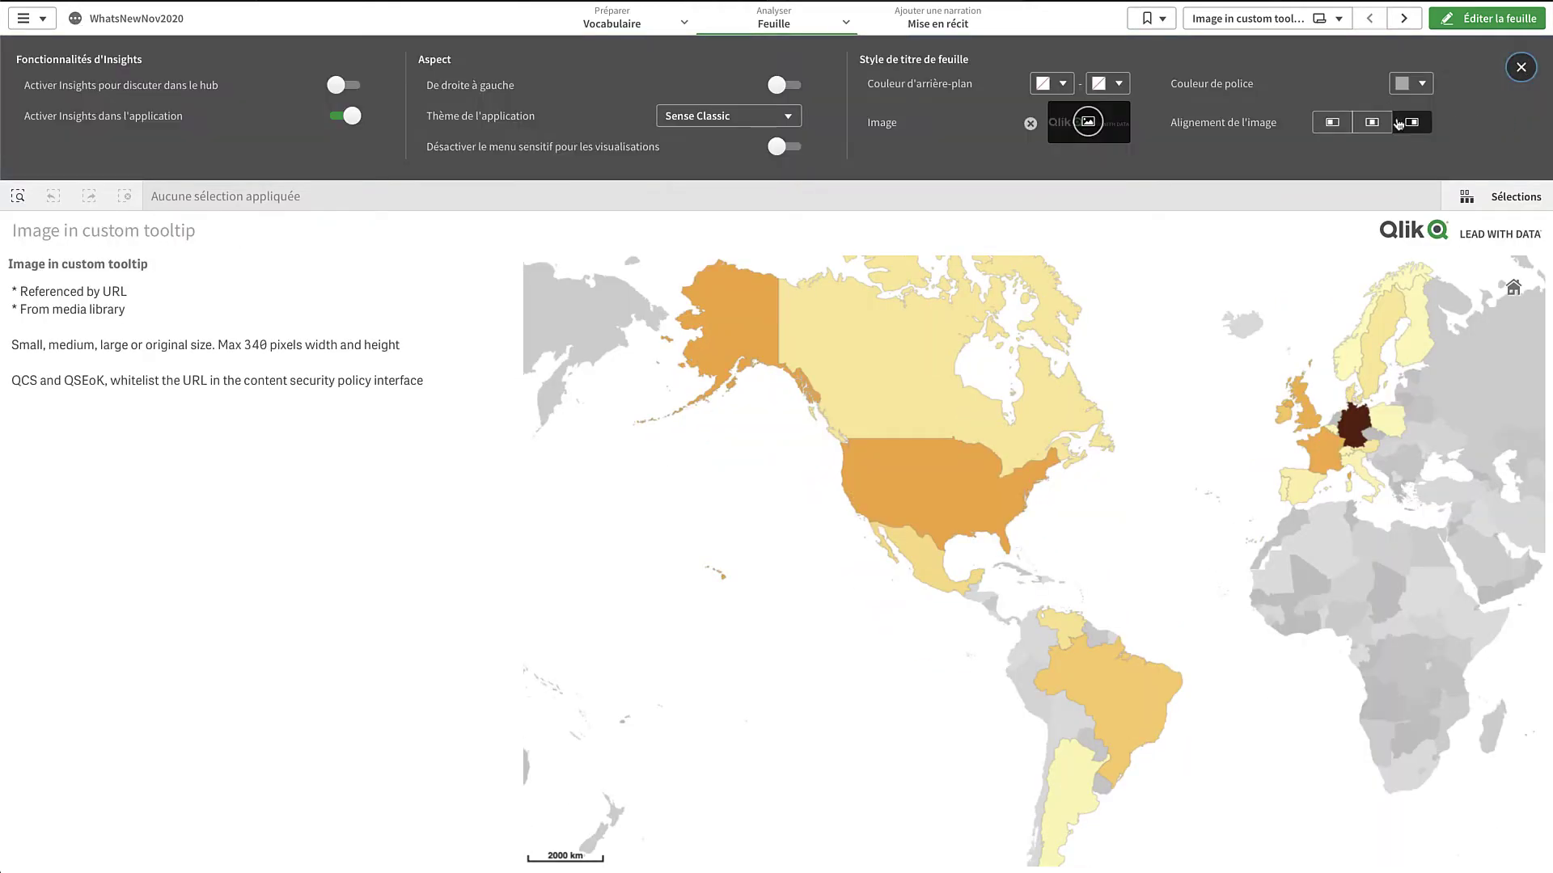
pyautogui.click(790, 119)
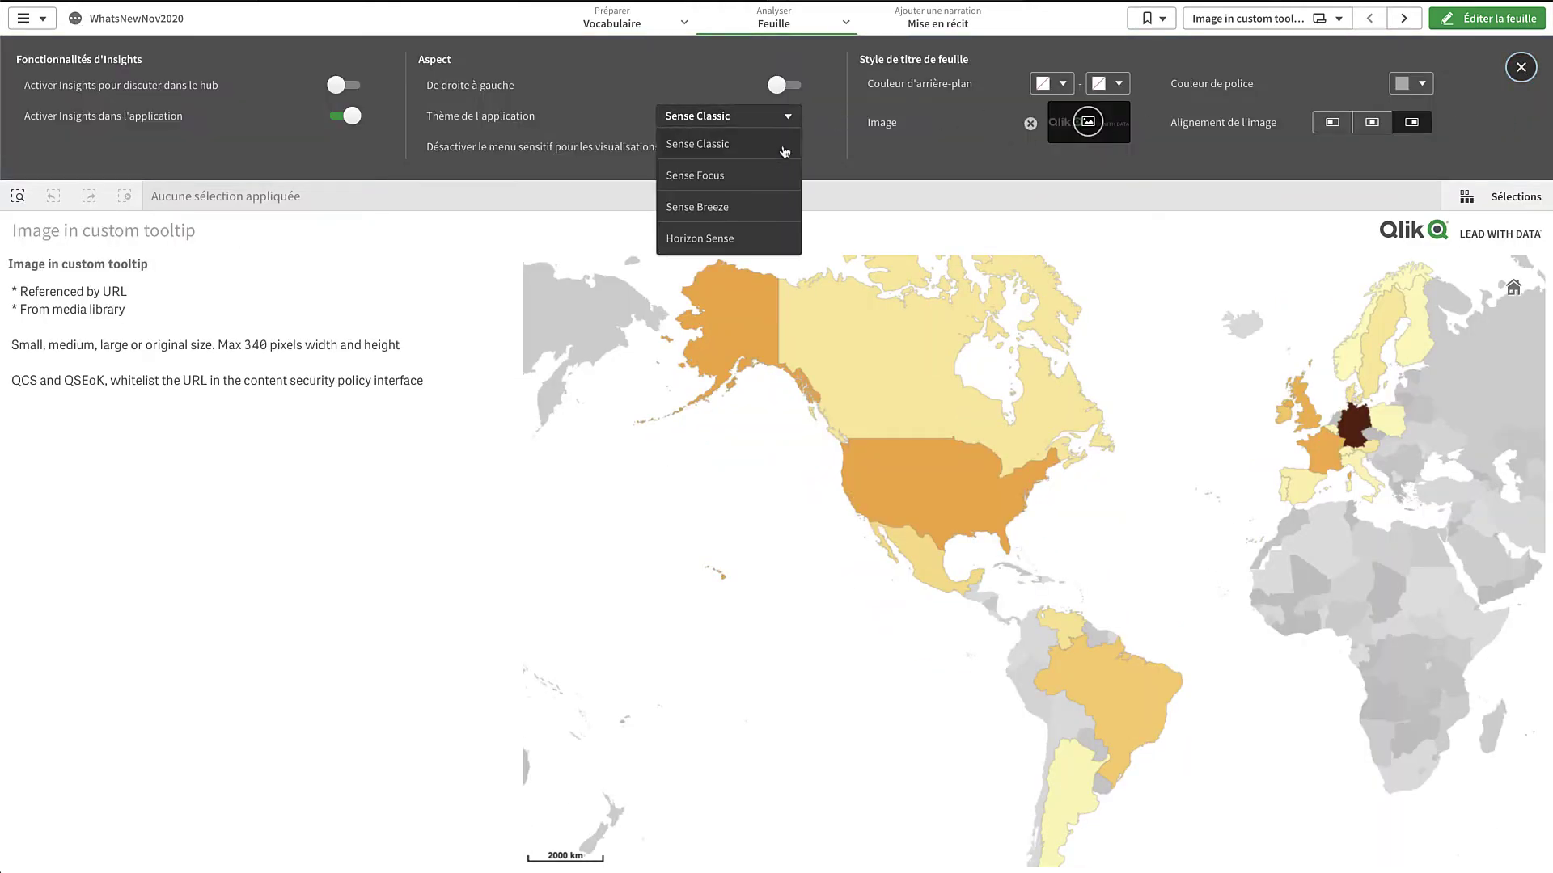
pyautogui.click(764, 240)
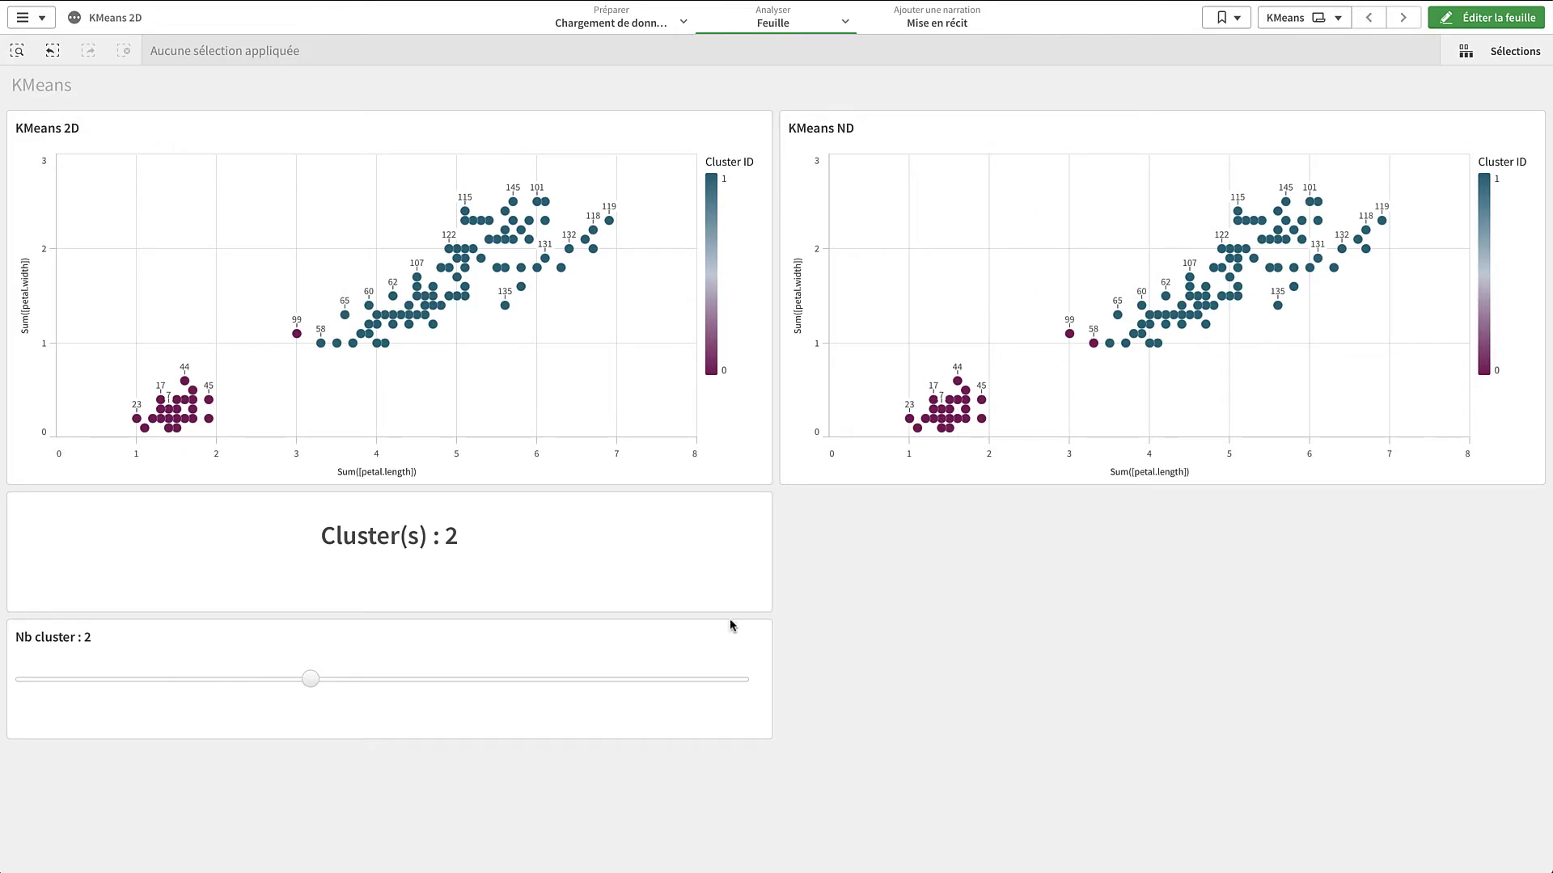
# Raise the number of KMeans clusters to 3 and 4, and bring it back down to the slider's minimum.
pyautogui.moveTo(314, 686); pyautogui.dragTo(496, 688)
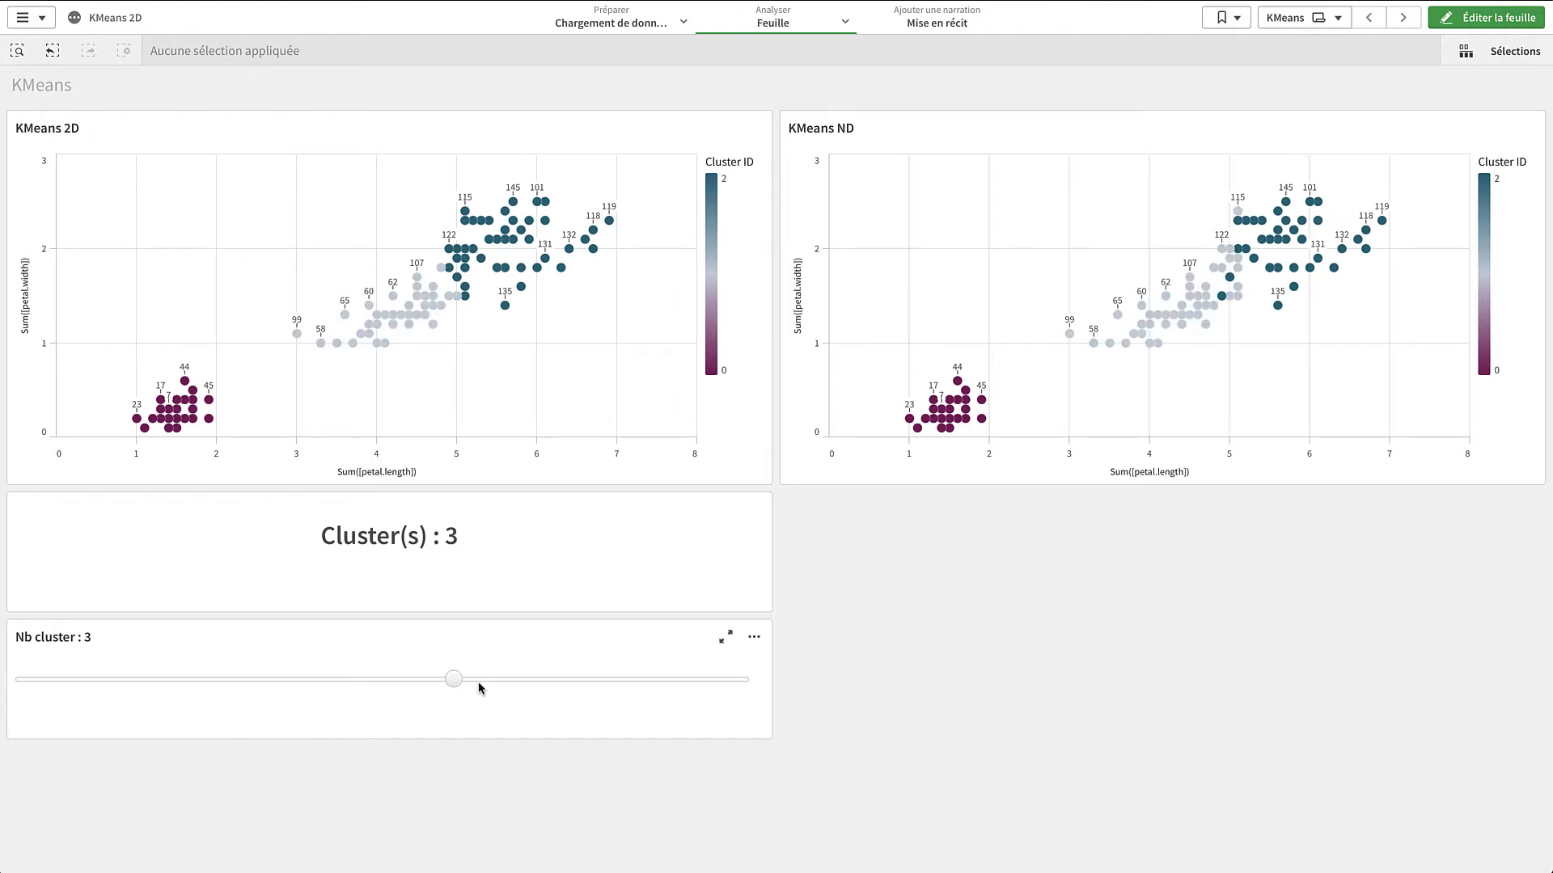
pyautogui.moveTo(462, 686); pyautogui.dragTo(570, 687)
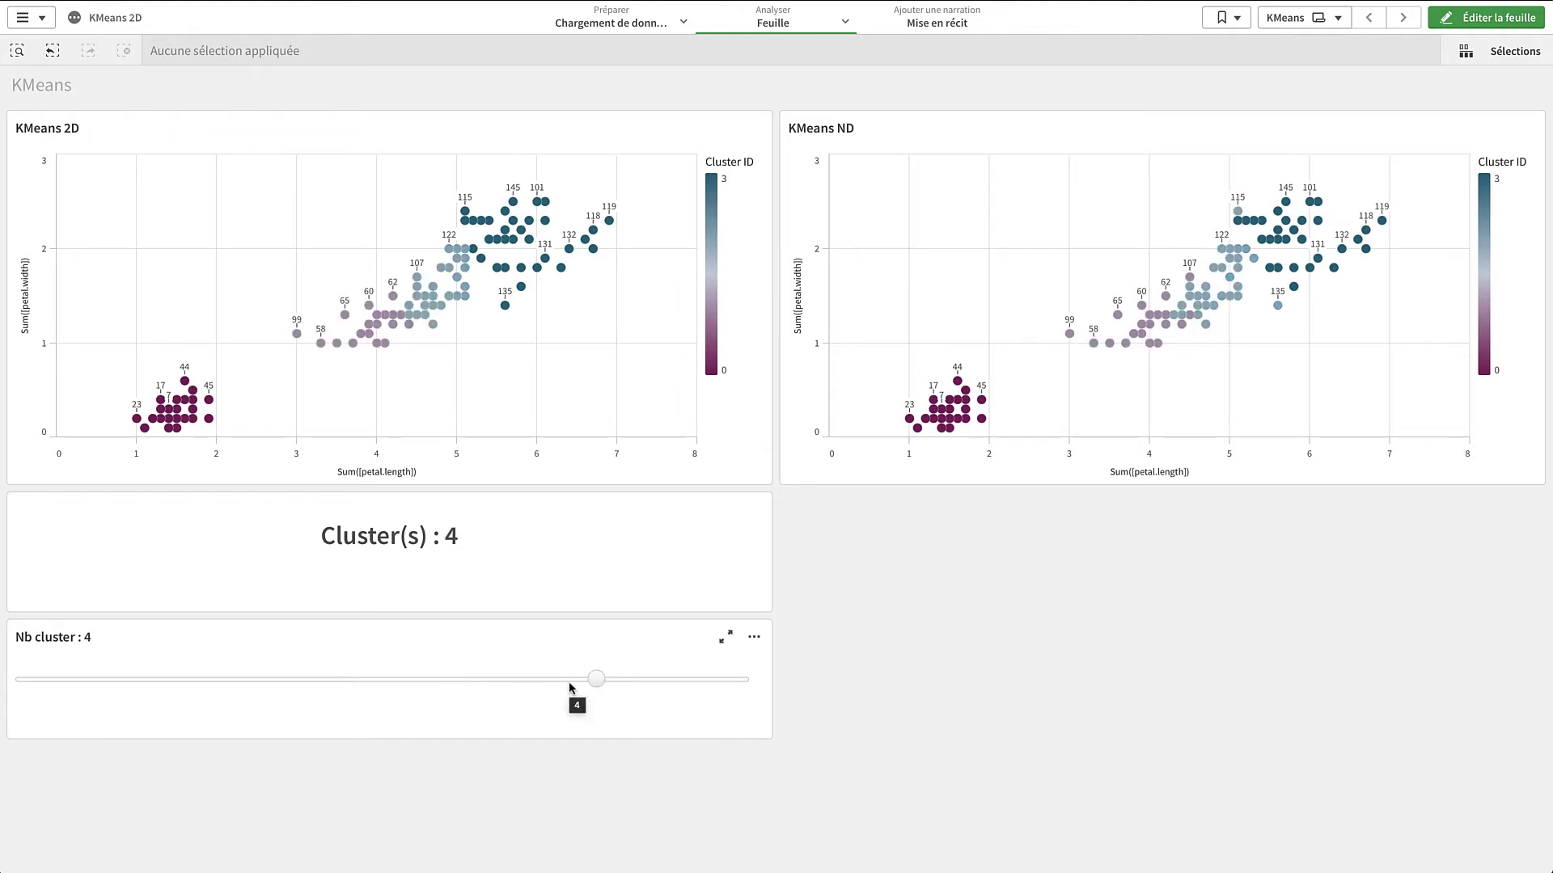
pyautogui.moveTo(596, 686); pyautogui.dragTo(18, 686)
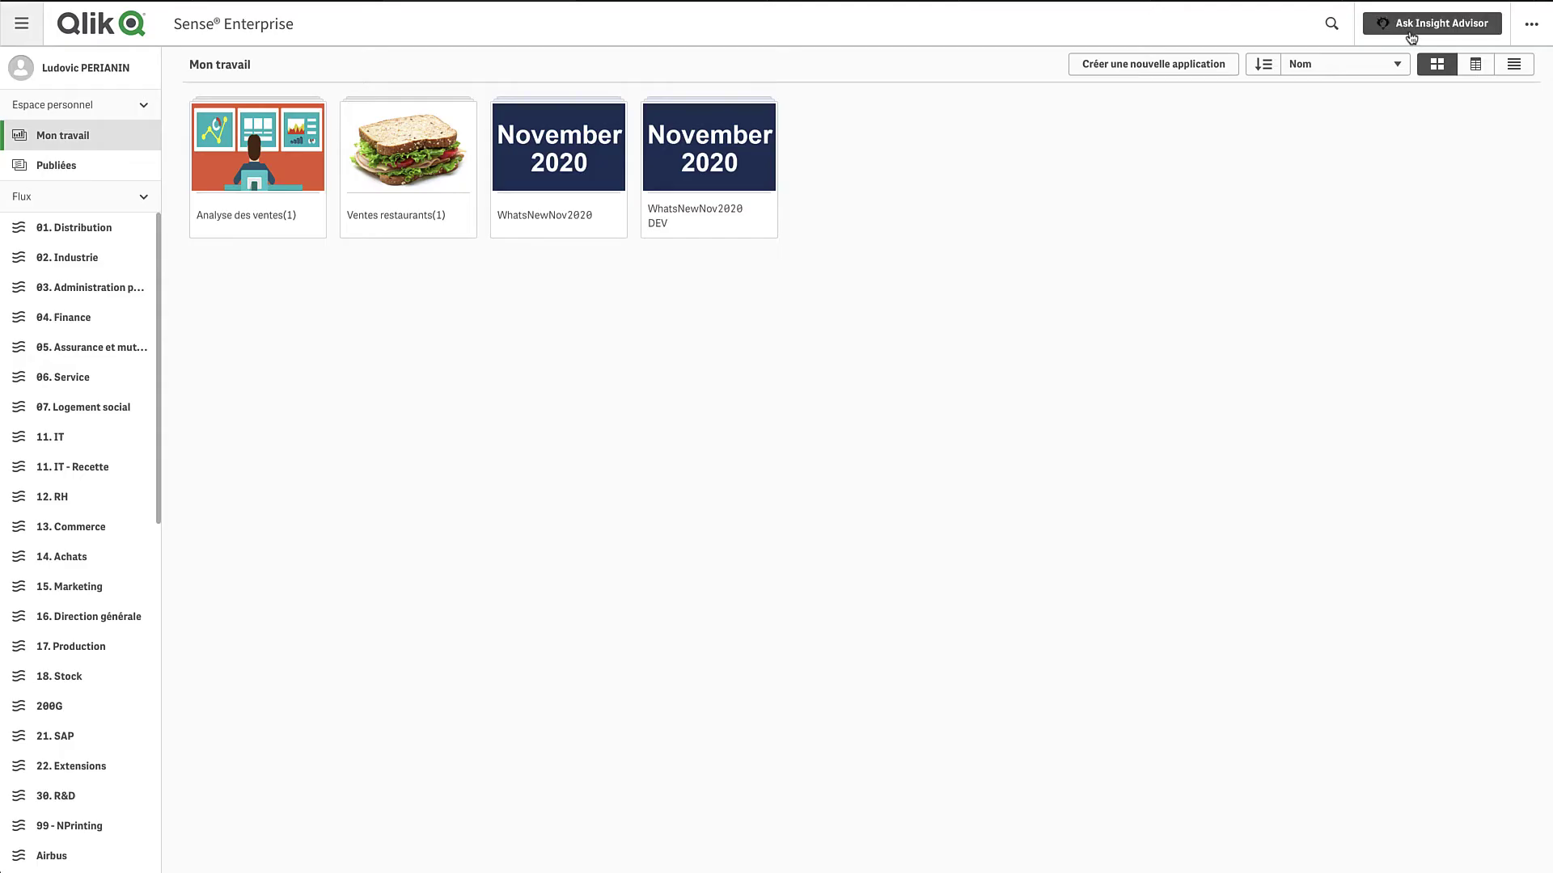
# Open Insight Advisor Chat from the hub and list the measures and dimensions available for WhatsNewNov2020.
pyautogui.click(1411, 33)
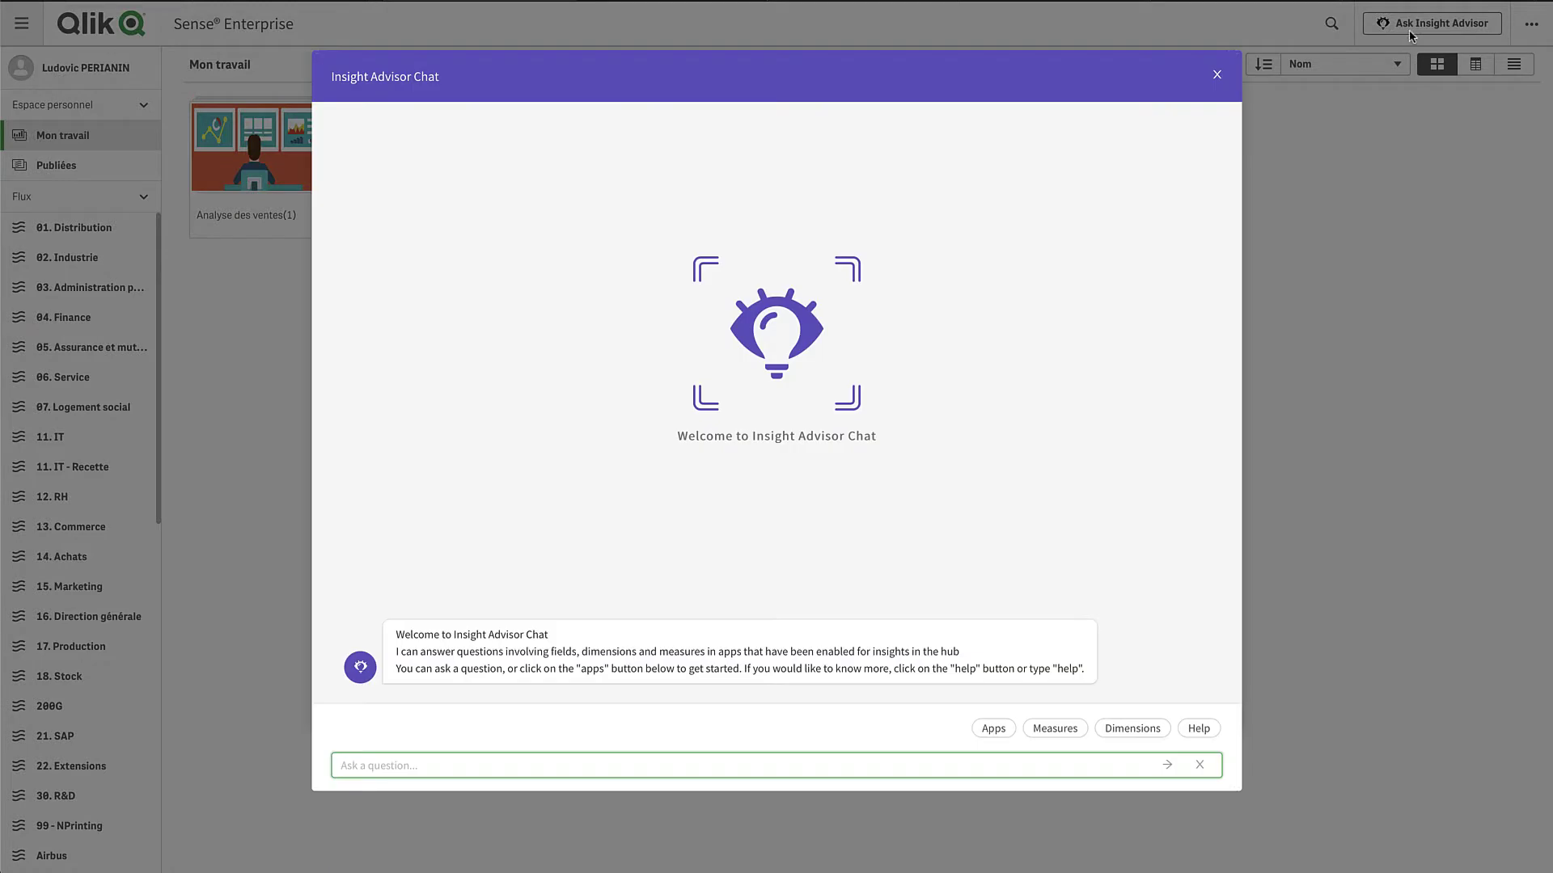
pyautogui.click(1072, 737)
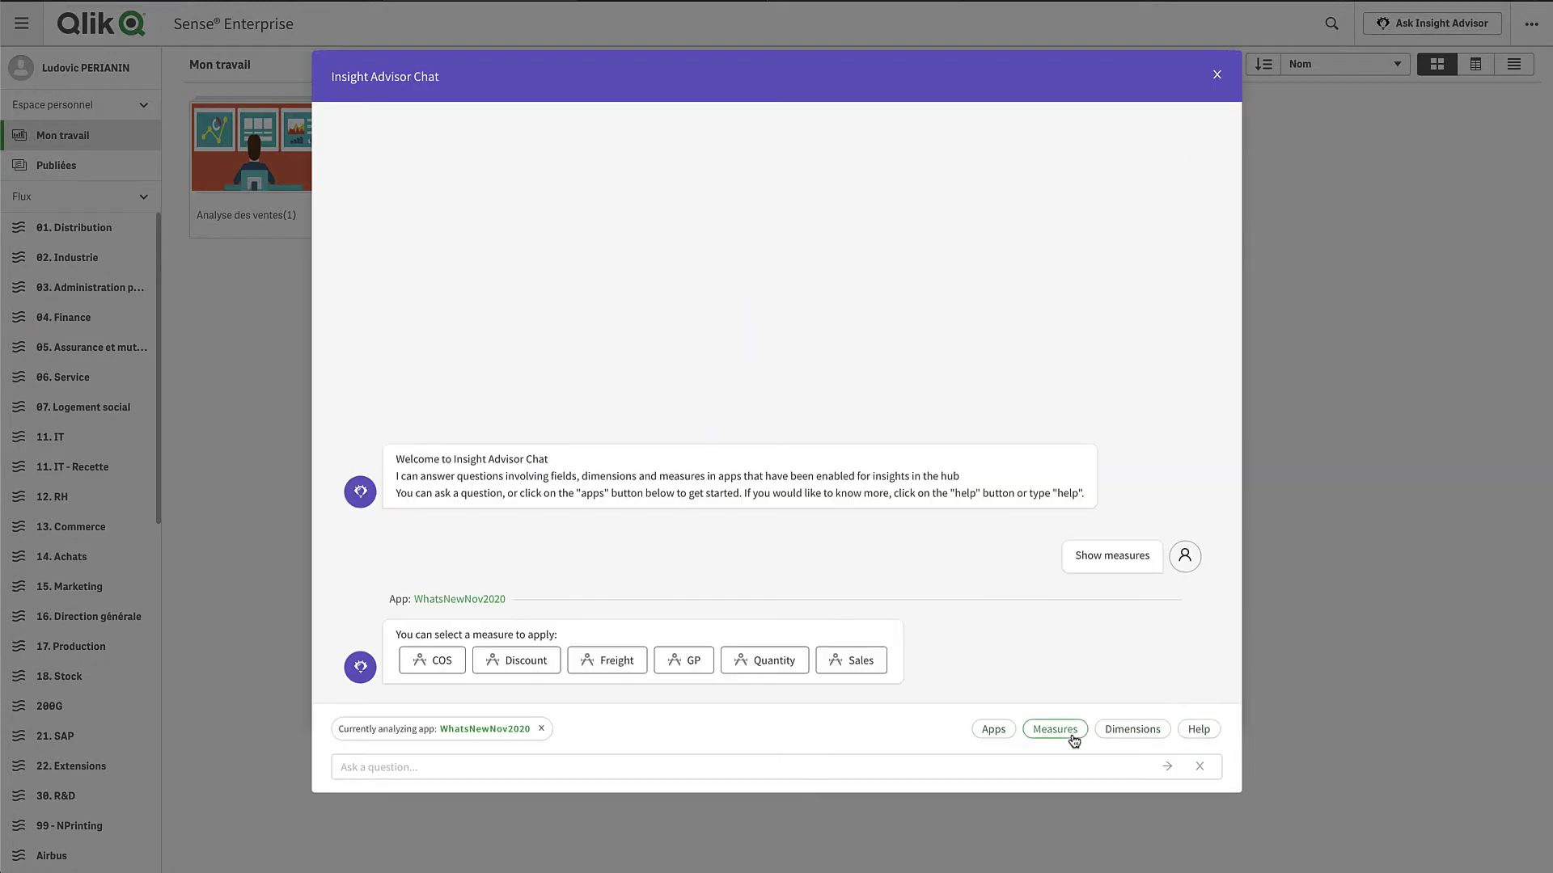
pyautogui.click(1101, 734)
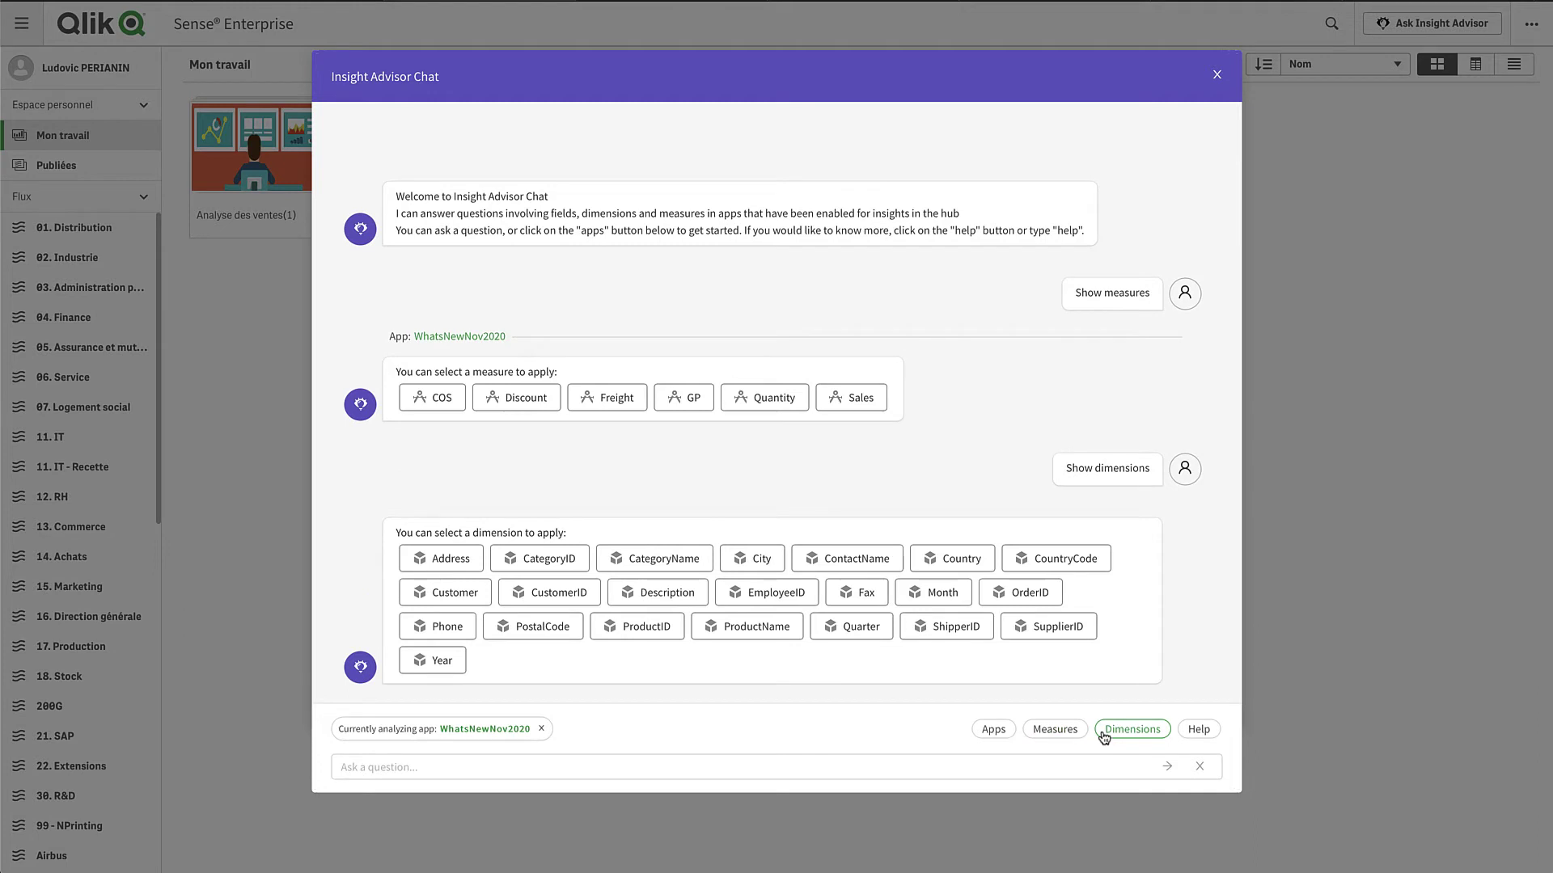
# Ask Insight Advisor Chat for "ProductName by quantity" and review the resulting charts in the app's Insights view.
pyautogui.click(731, 766)
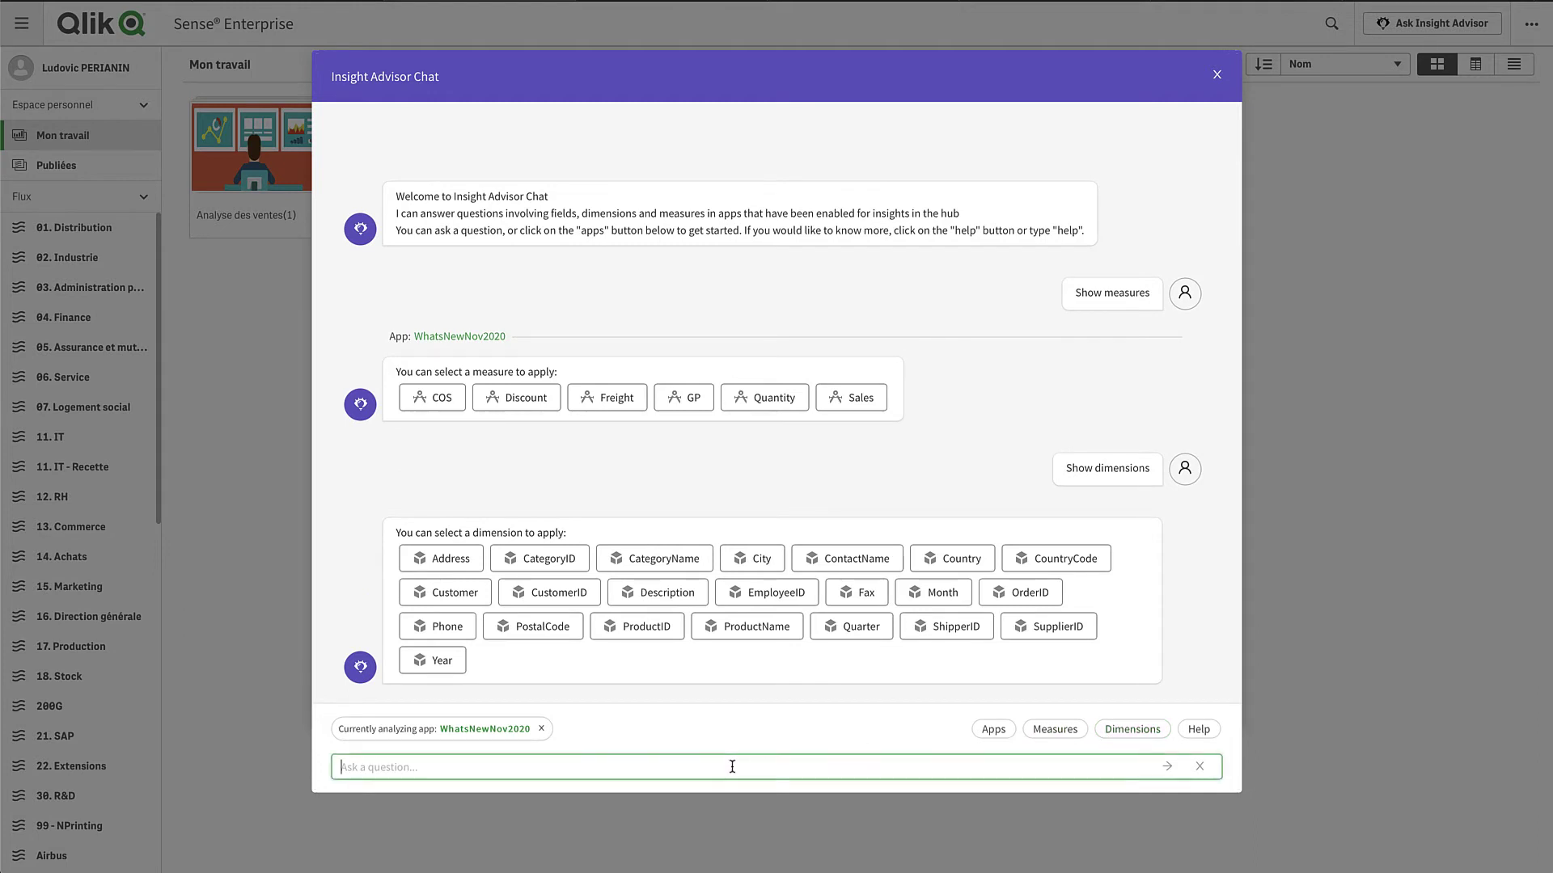
pyautogui.write('ProductName by quantity')
pyautogui.press('Return')
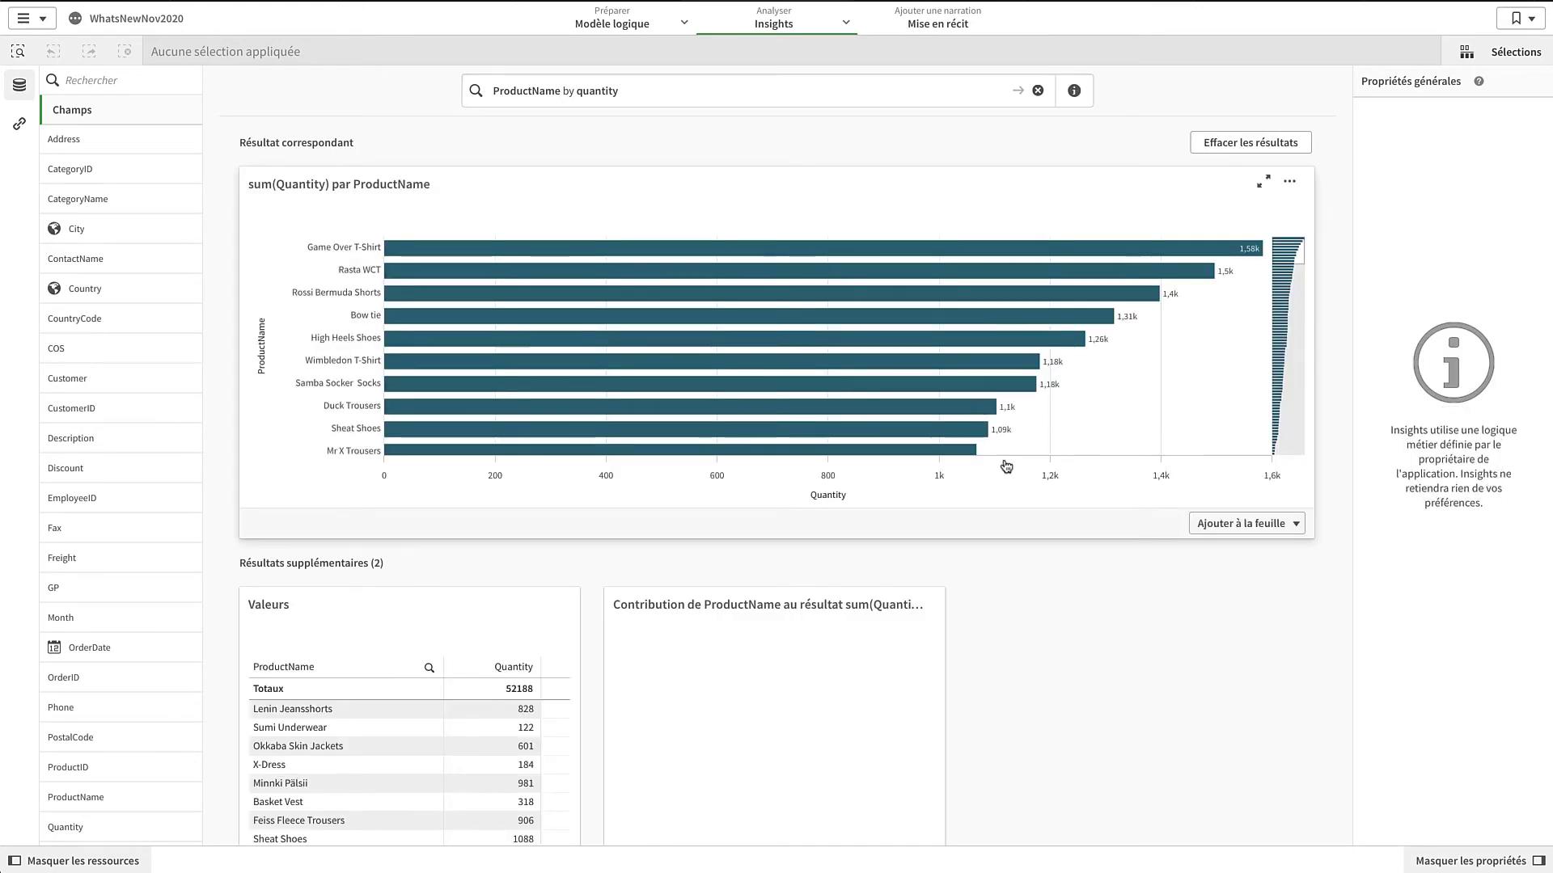
pyautogui.scroll(-2, 1035, 692)
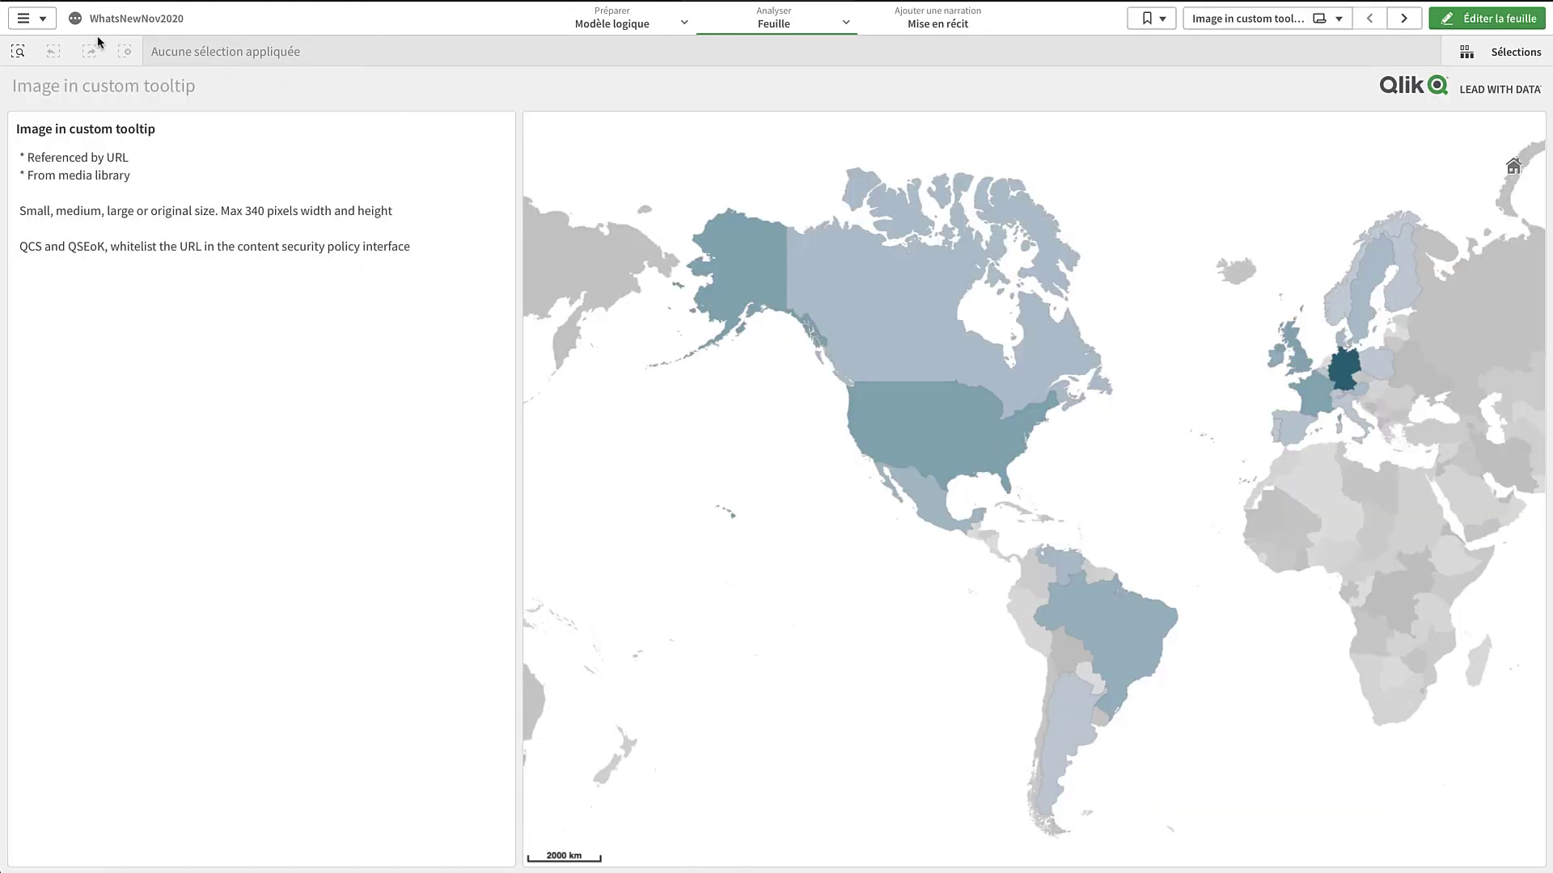
# Open the WhatsNewNov2020 app options to review the Insights settings for the hub and the app.
pyautogui.click(79, 27)
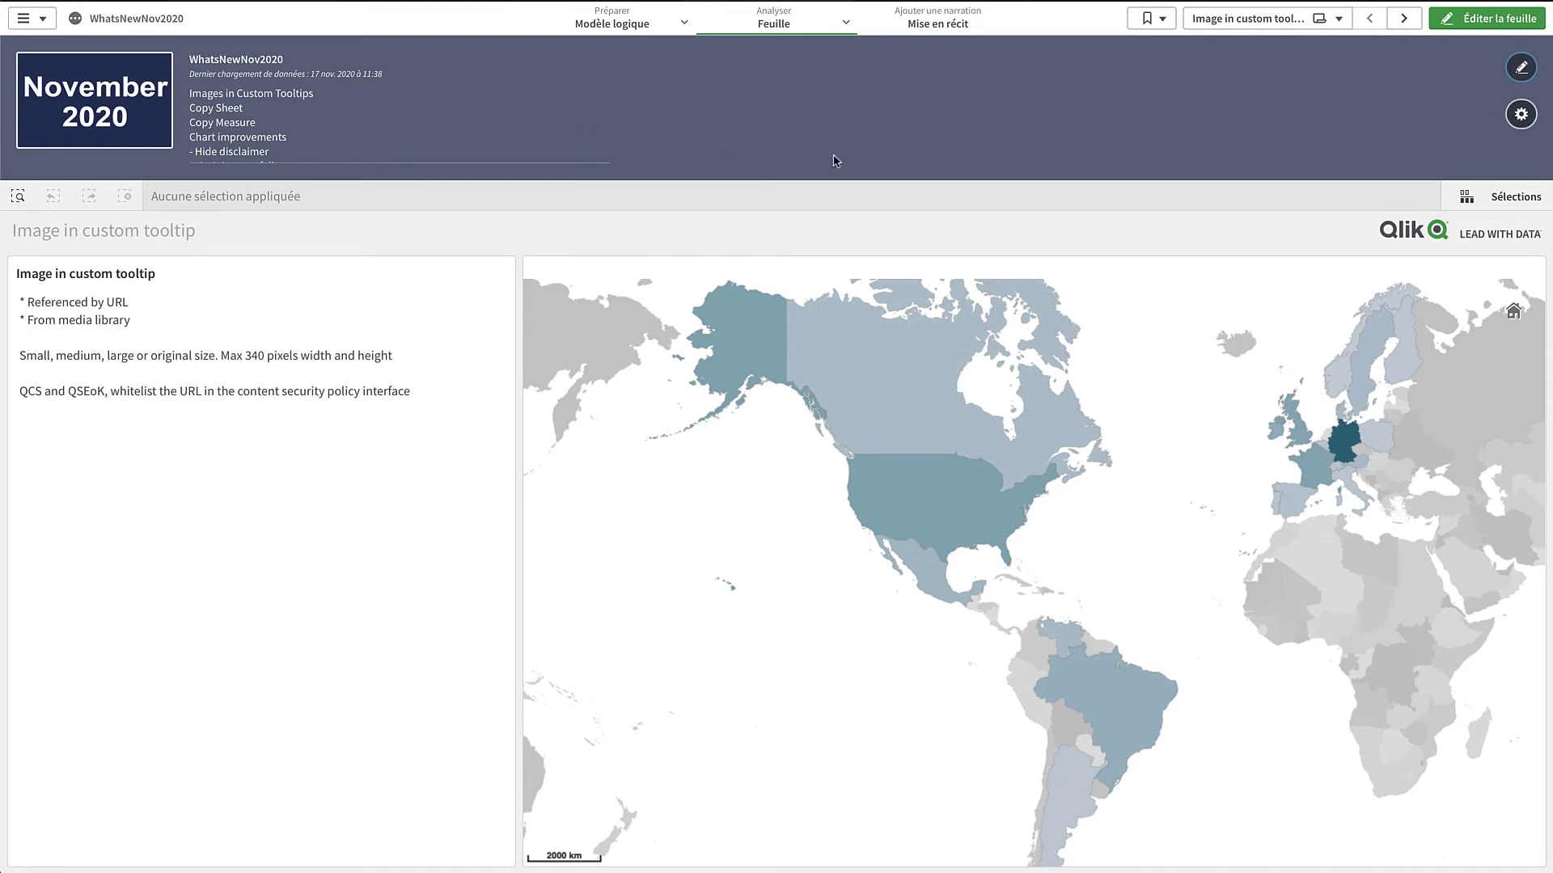
pyautogui.click(1520, 114)
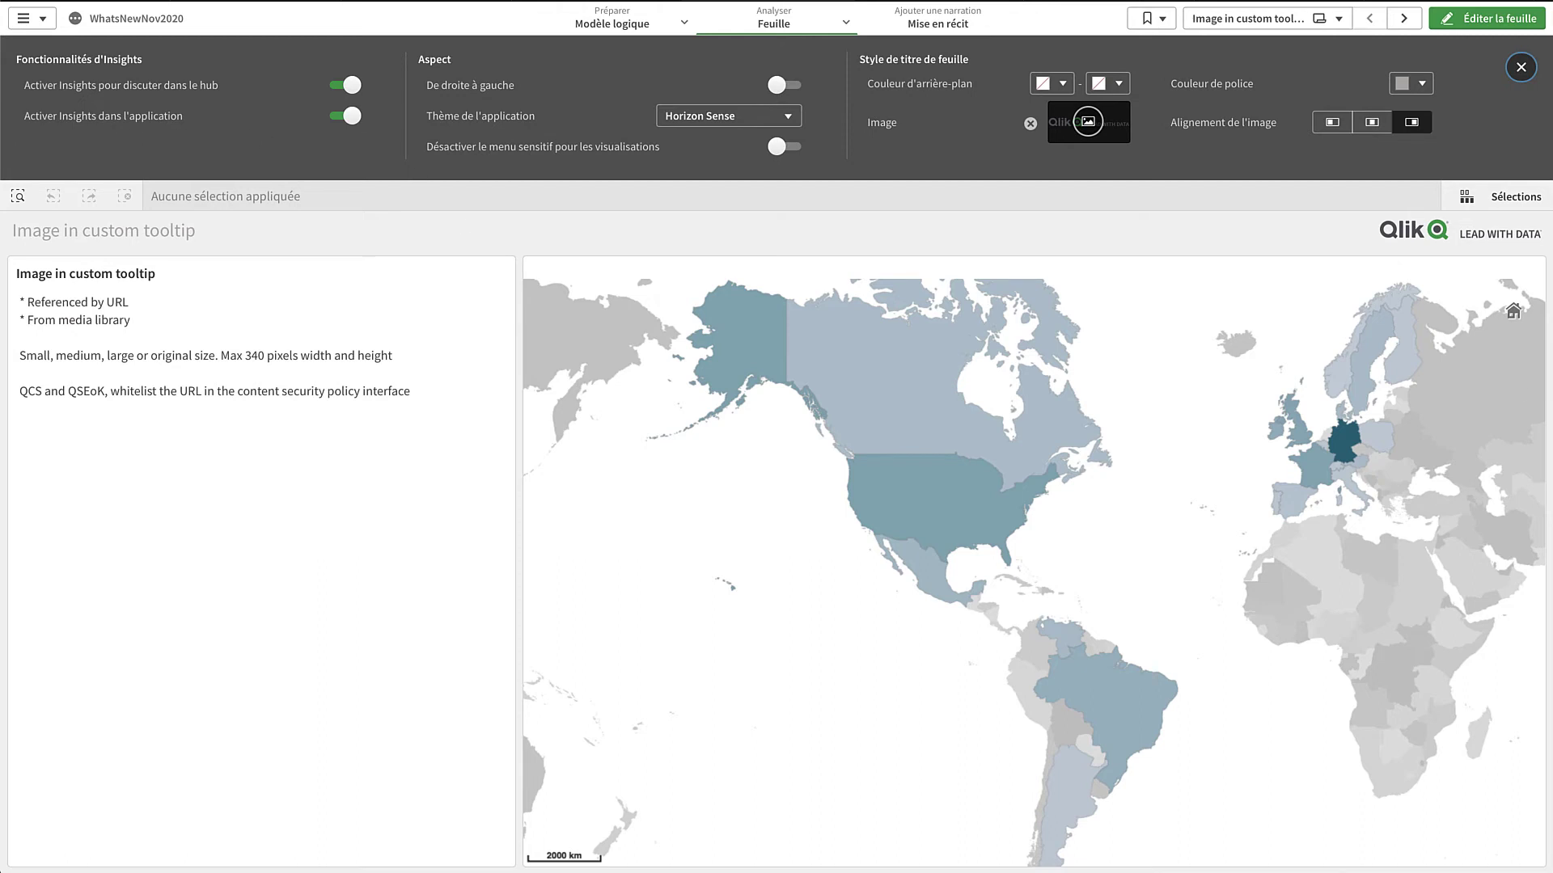
pyautogui.moveTo(1403, 352)
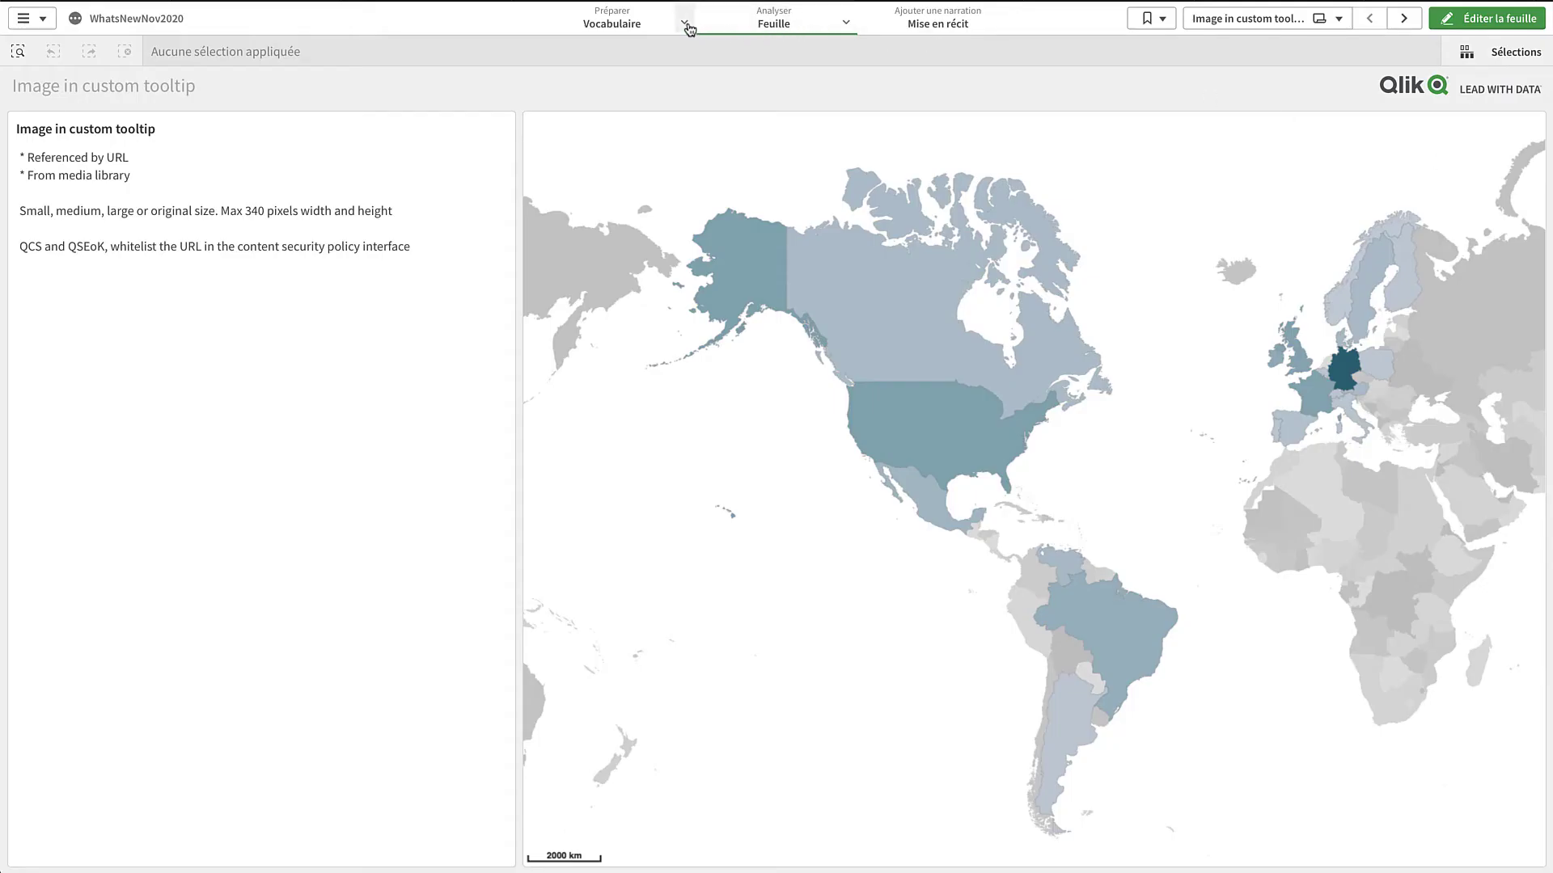
# Open the app's logical model and review the visibility and classification of its fields and groups.
pyautogui.click(684, 23)
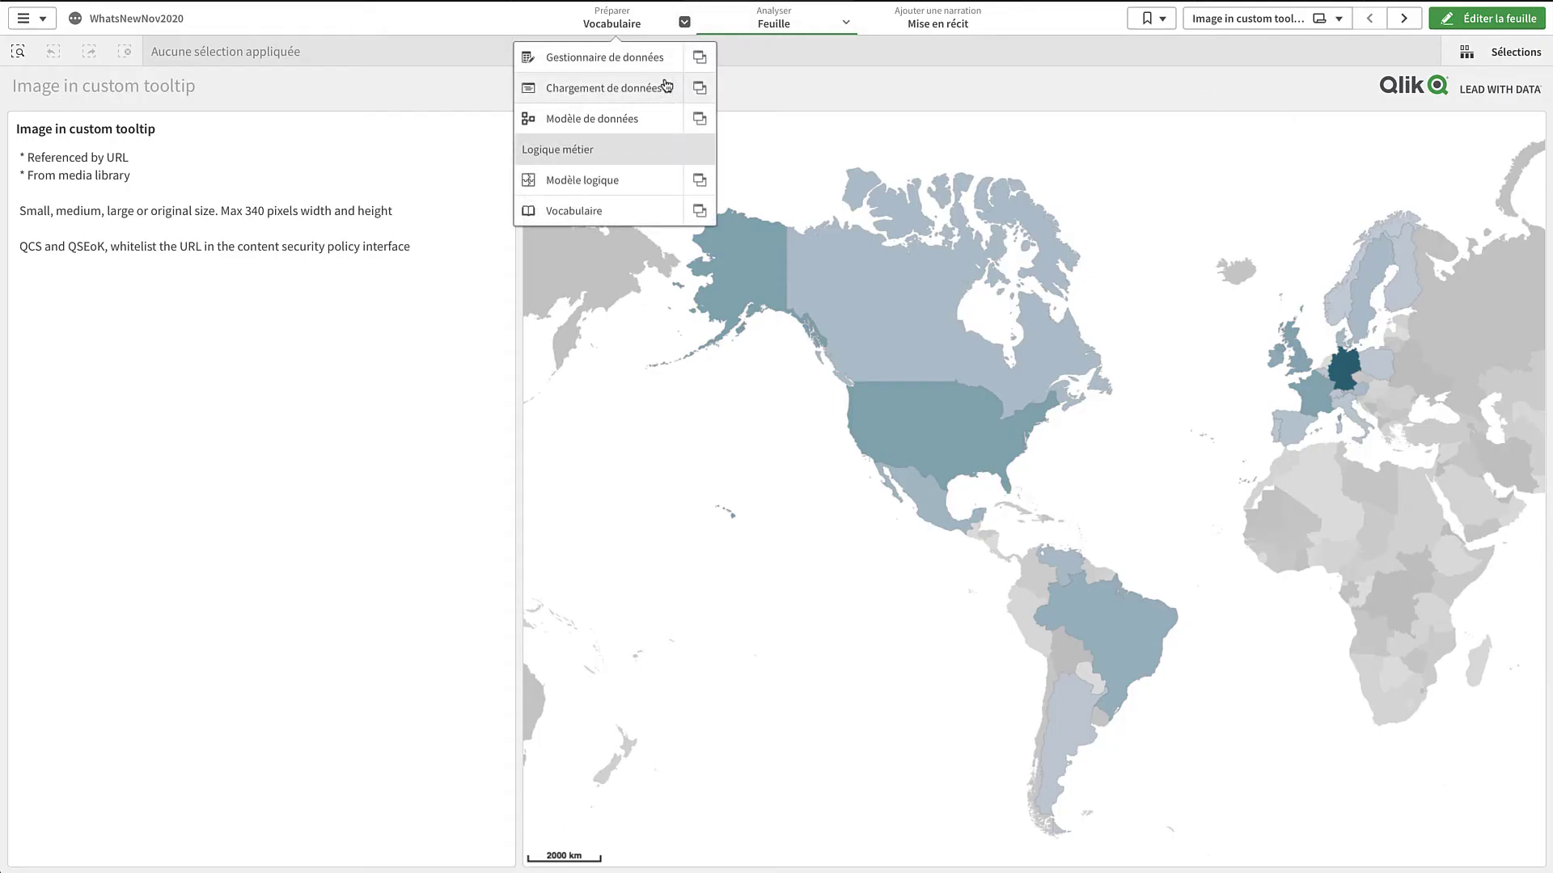
pyautogui.click(607, 180)
pyautogui.moveTo(530, 201)
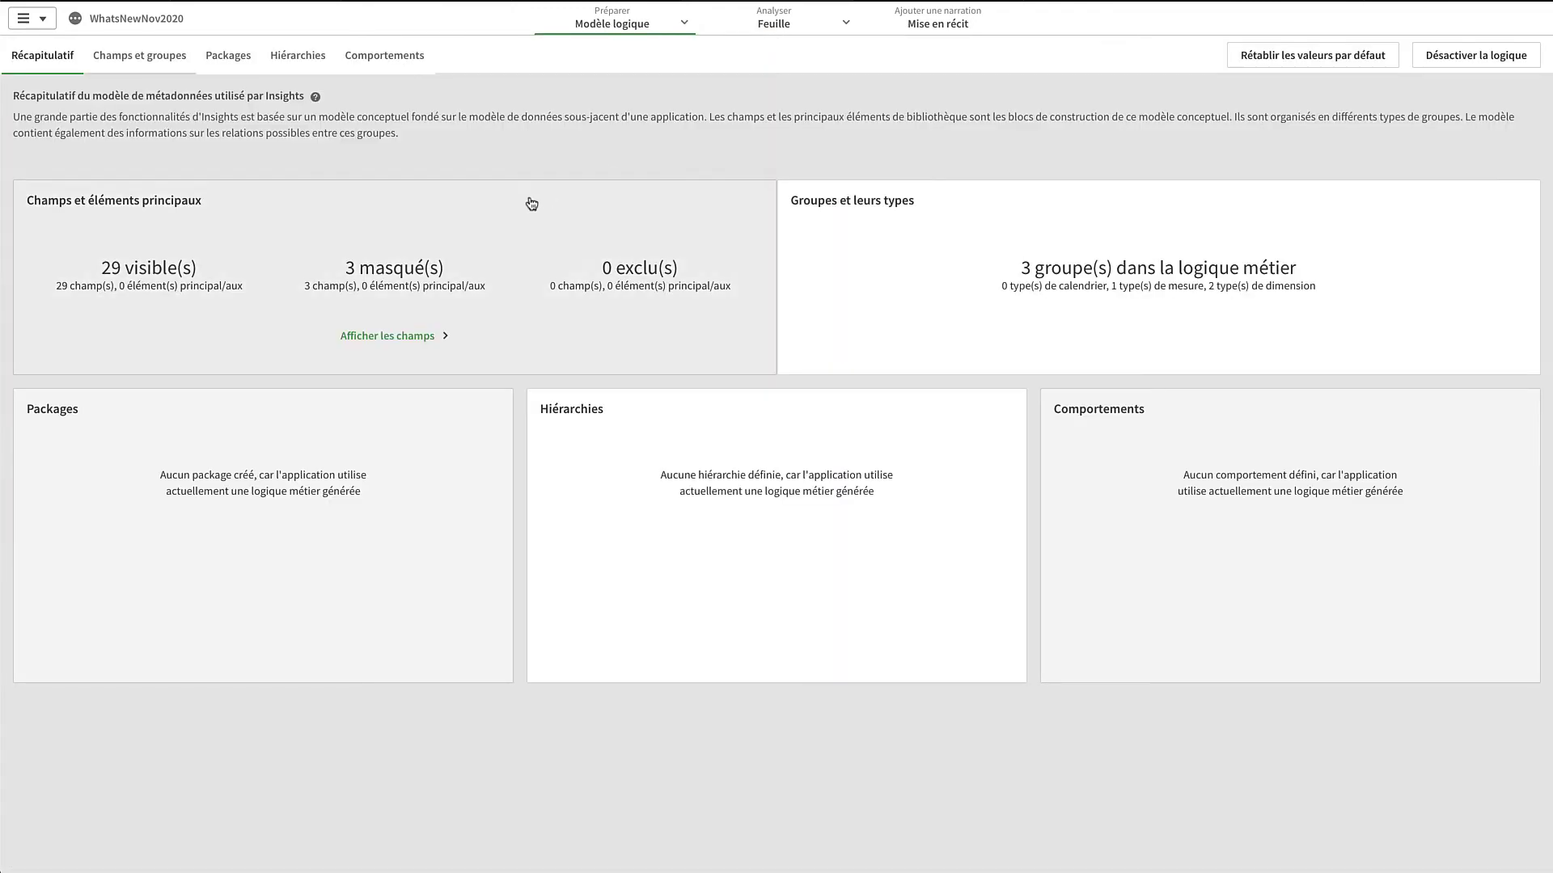
pyautogui.click(367, 333)
pyautogui.scroll(-3, 656, 645)
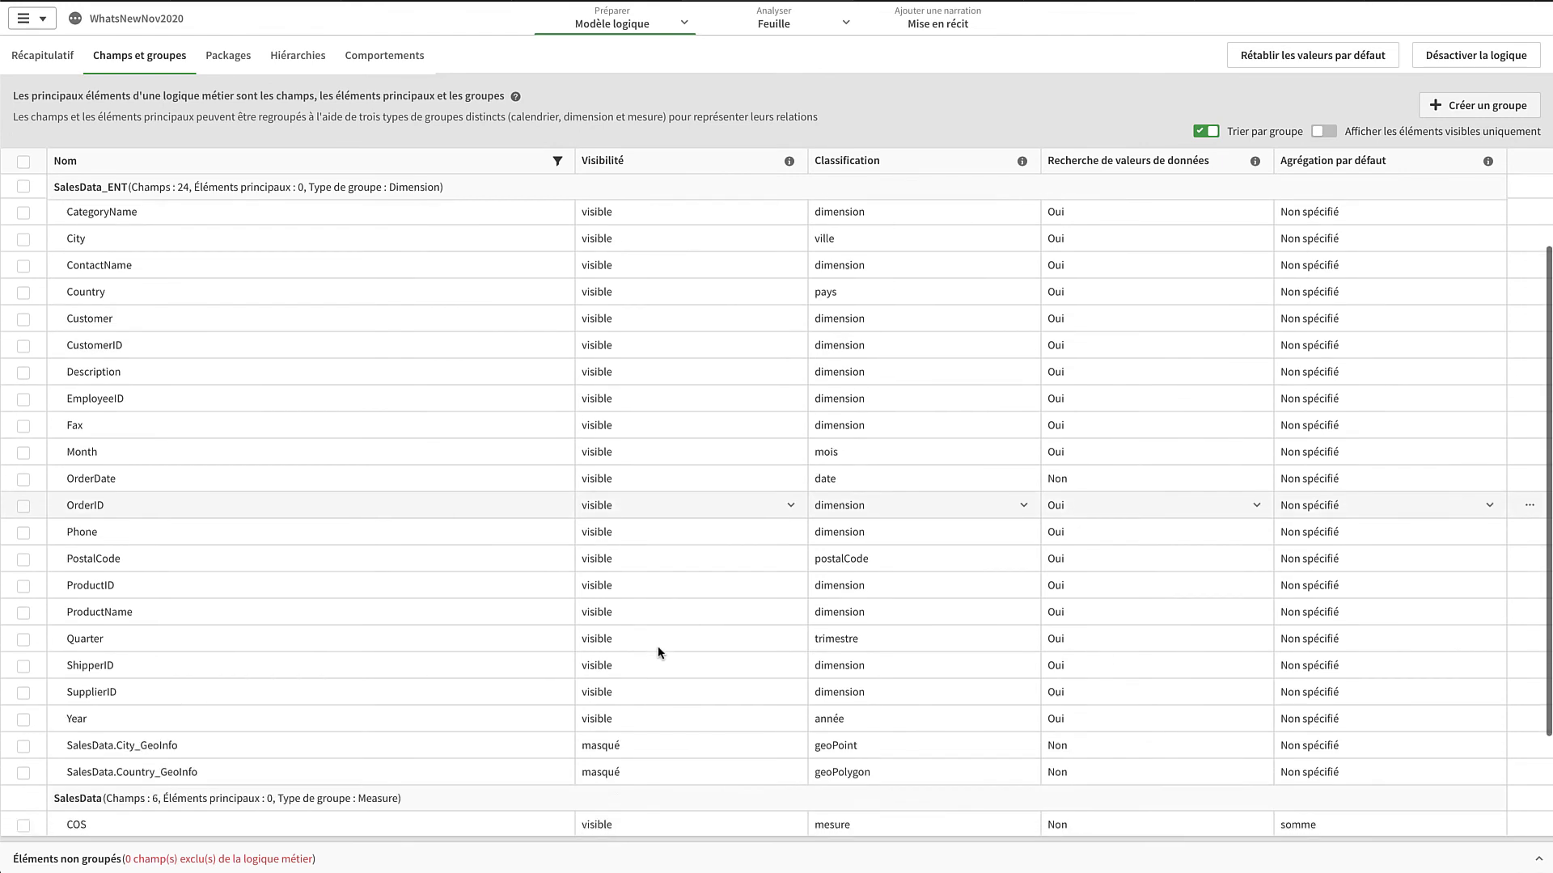
# Open the business logic vocabulary and start a new English vocabulary definition with the term "Articles for children".
pyautogui.scroll(-2, 657, 645)
pyautogui.scroll(5, 657, 645)
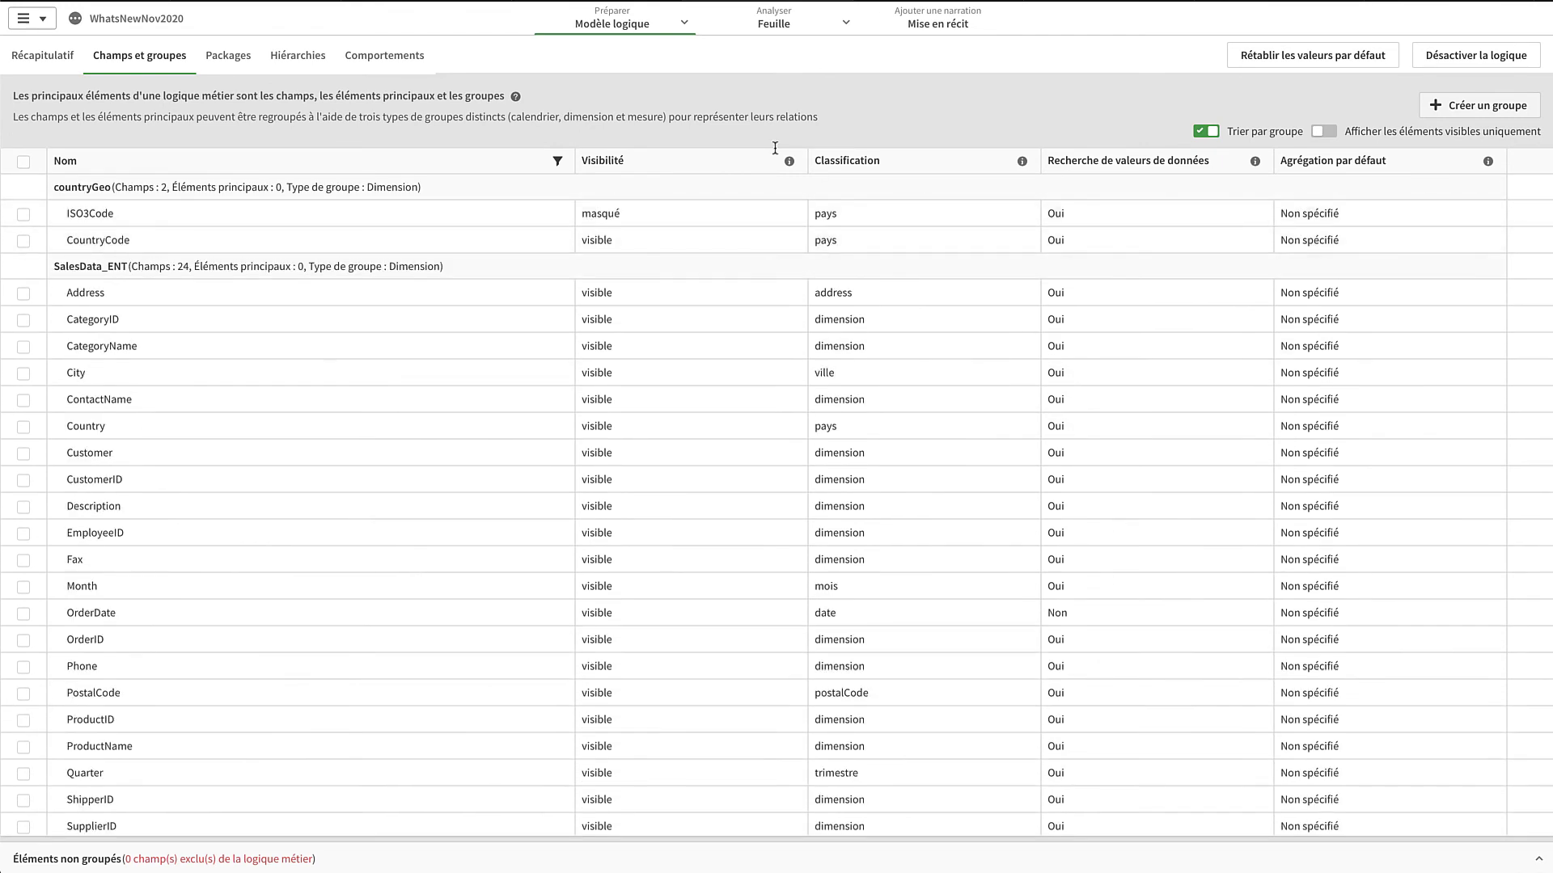
pyautogui.click(684, 23)
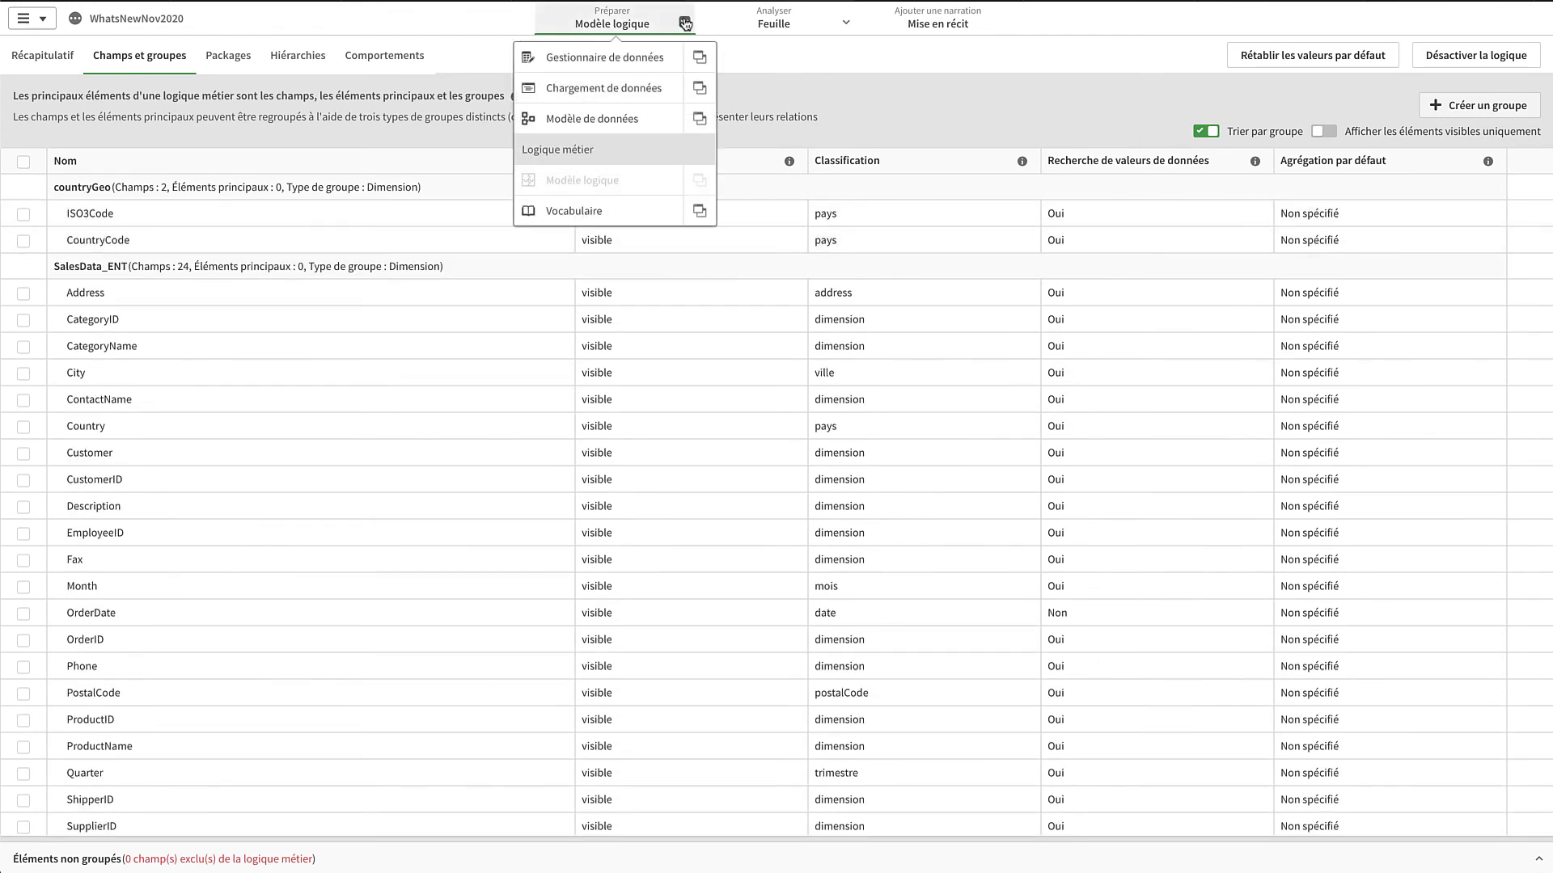
pyautogui.click(605, 212)
pyautogui.click(1467, 98)
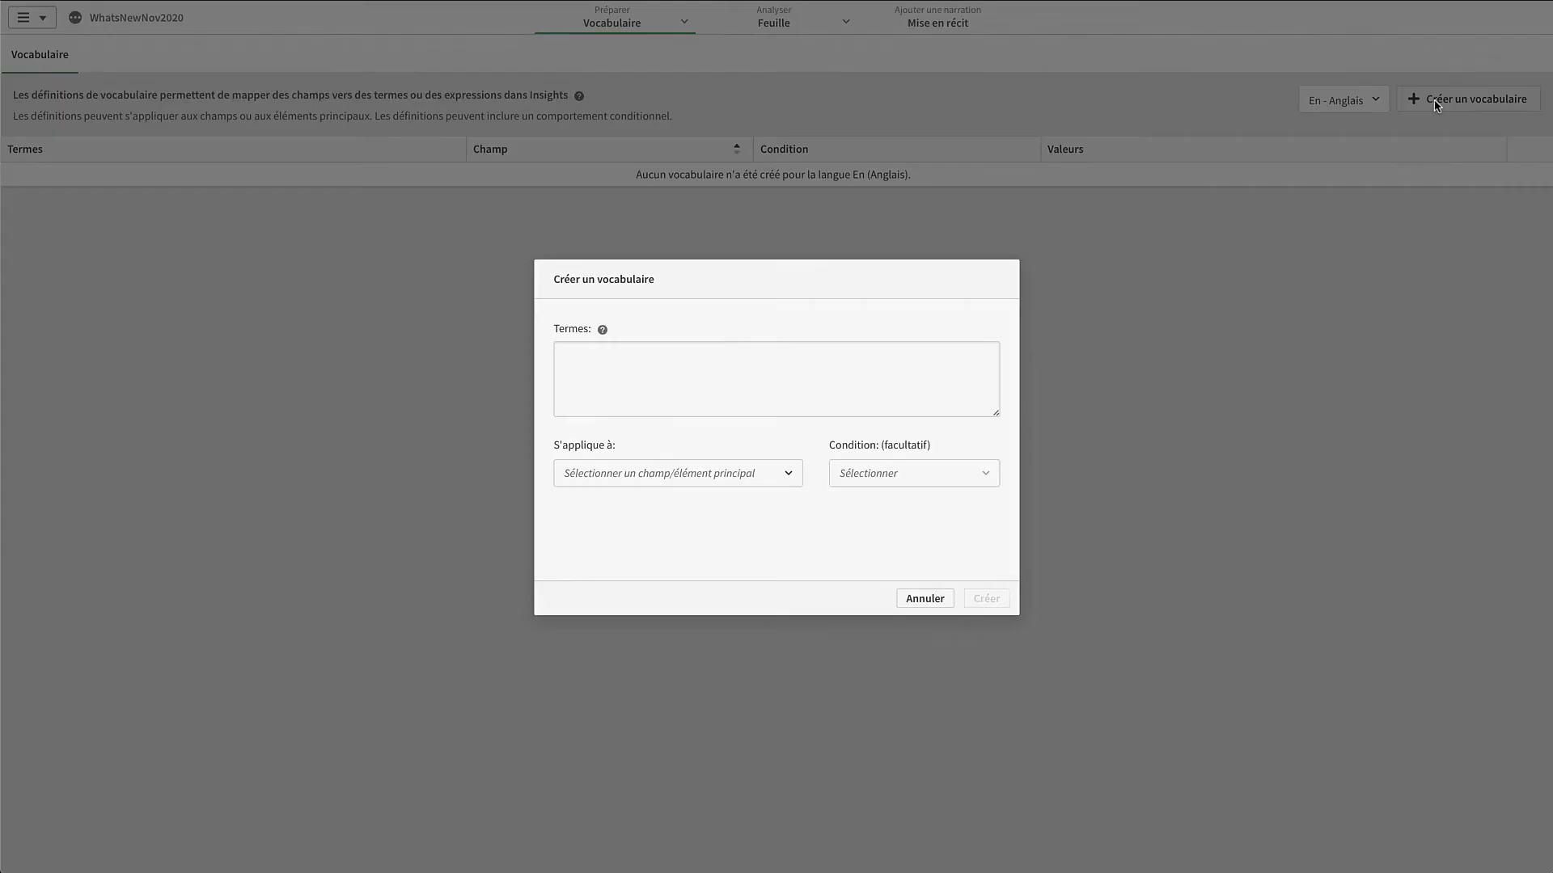
pyautogui.click(852, 382)
pyautogui.write('Articles for children')
pyautogui.press('Return')
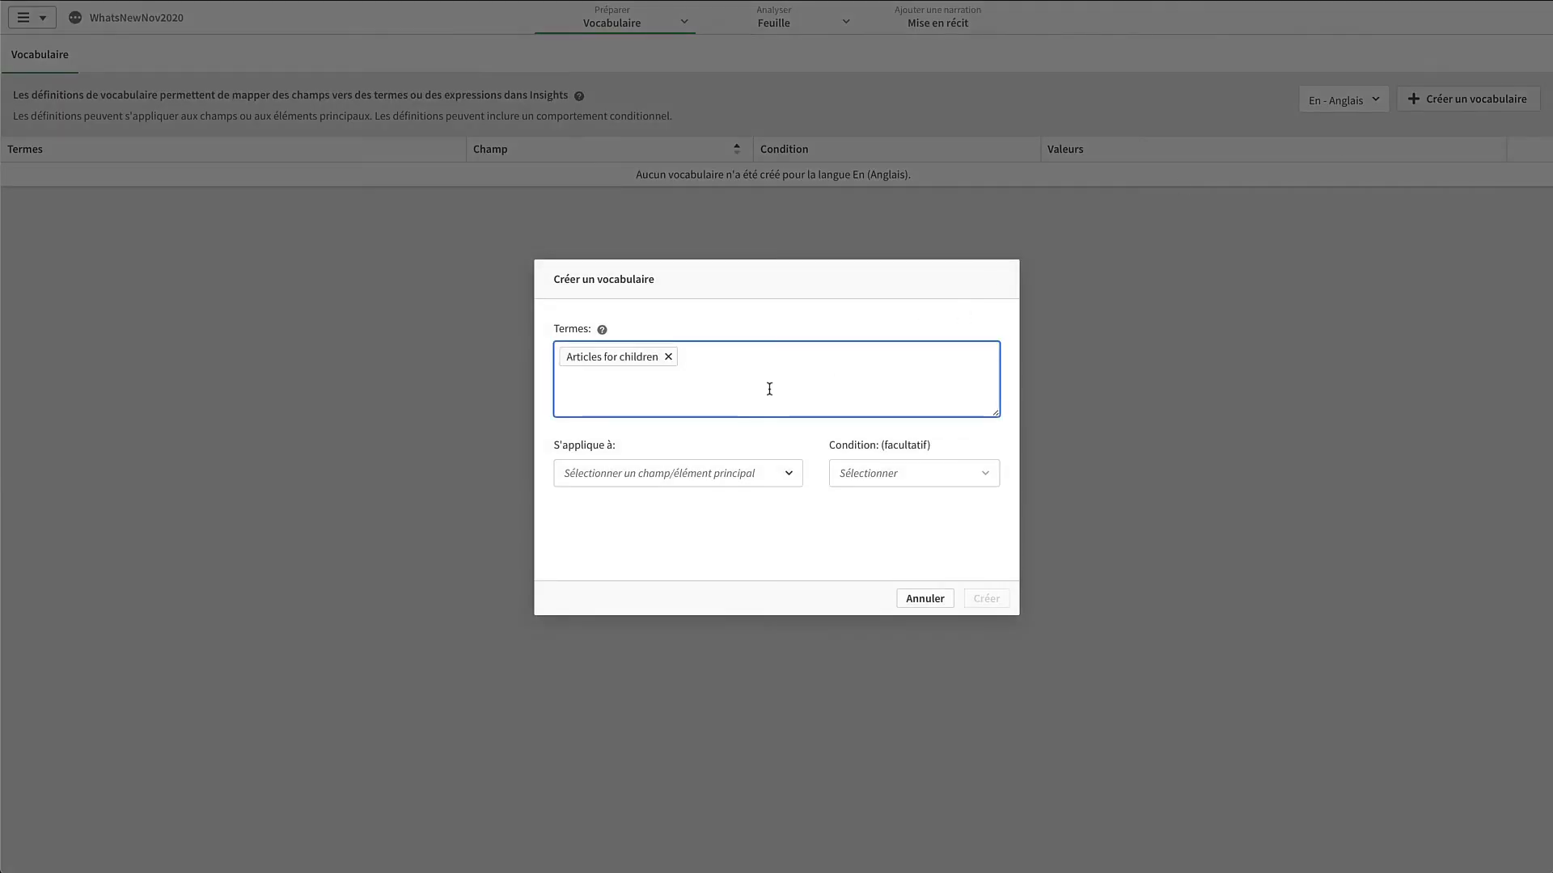
# Apply the vocabulary term to the CategoryName field with the condition "Dans".
pyautogui.click(788, 475)
pyautogui.click(676, 590)
pyautogui.click(909, 473)
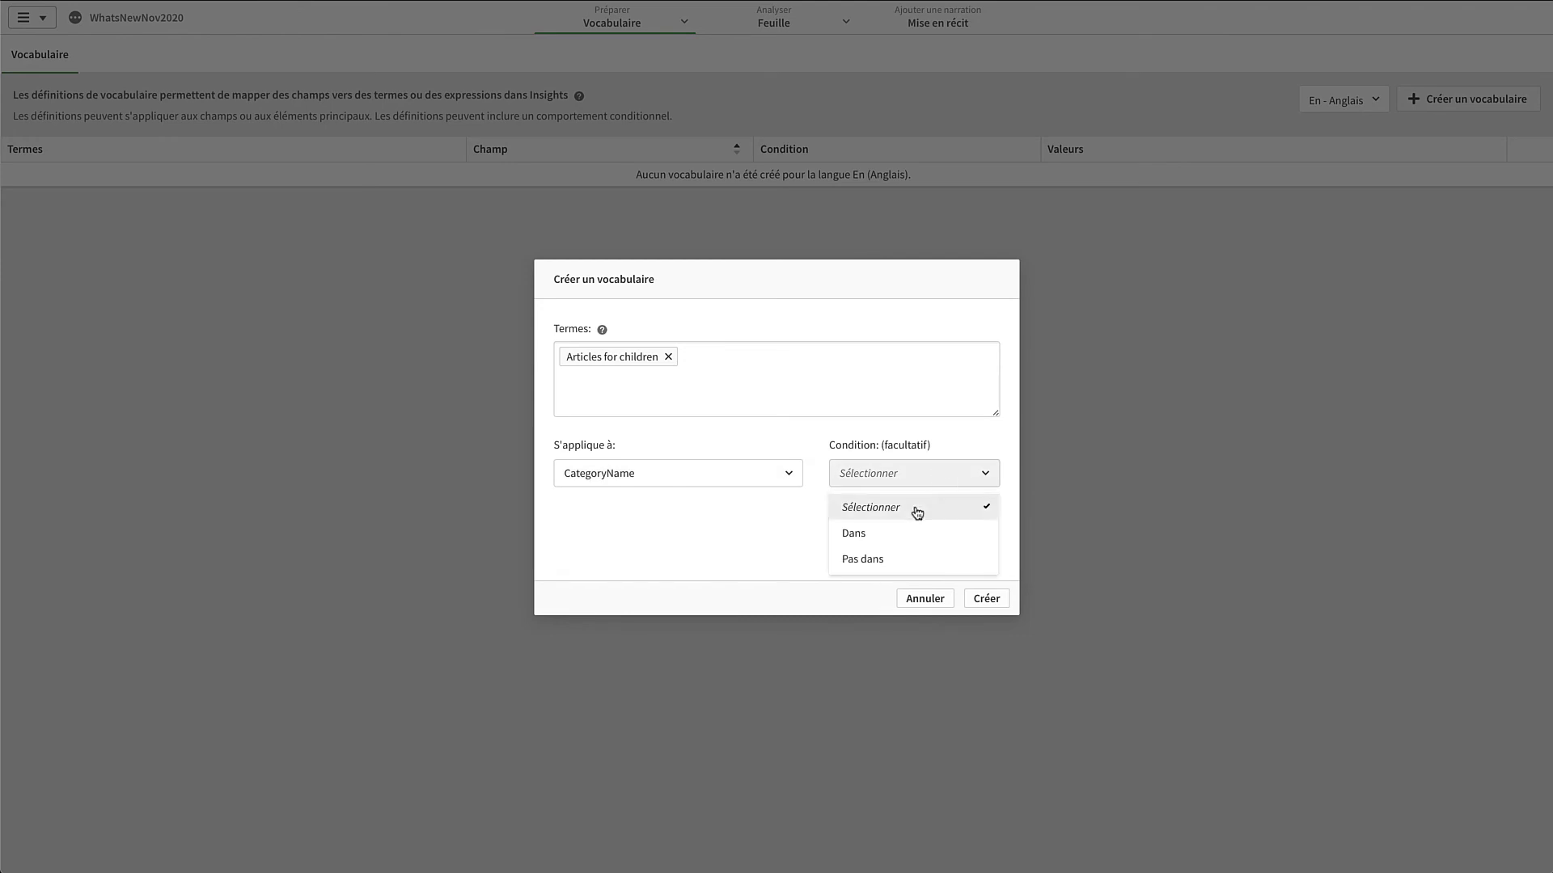
pyautogui.click(884, 531)
# Set the condition's values to Babywear and Children´s wear, and create the vocabulary definition.
pyautogui.click(774, 550)
pyautogui.click(618, 243)
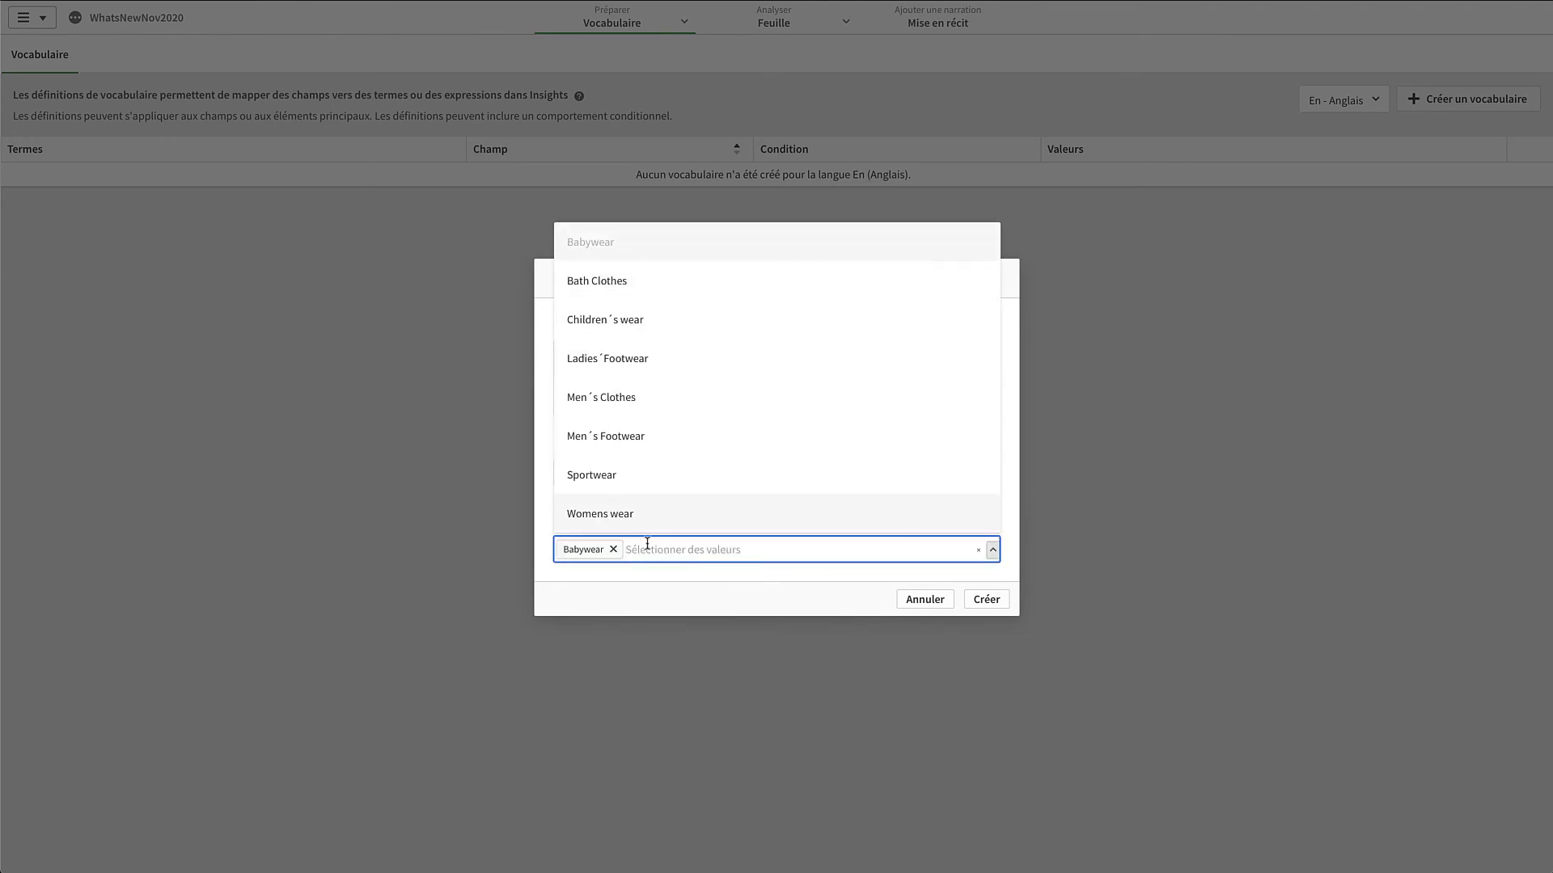
pyautogui.click(647, 547)
pyautogui.click(647, 548)
pyautogui.click(630, 326)
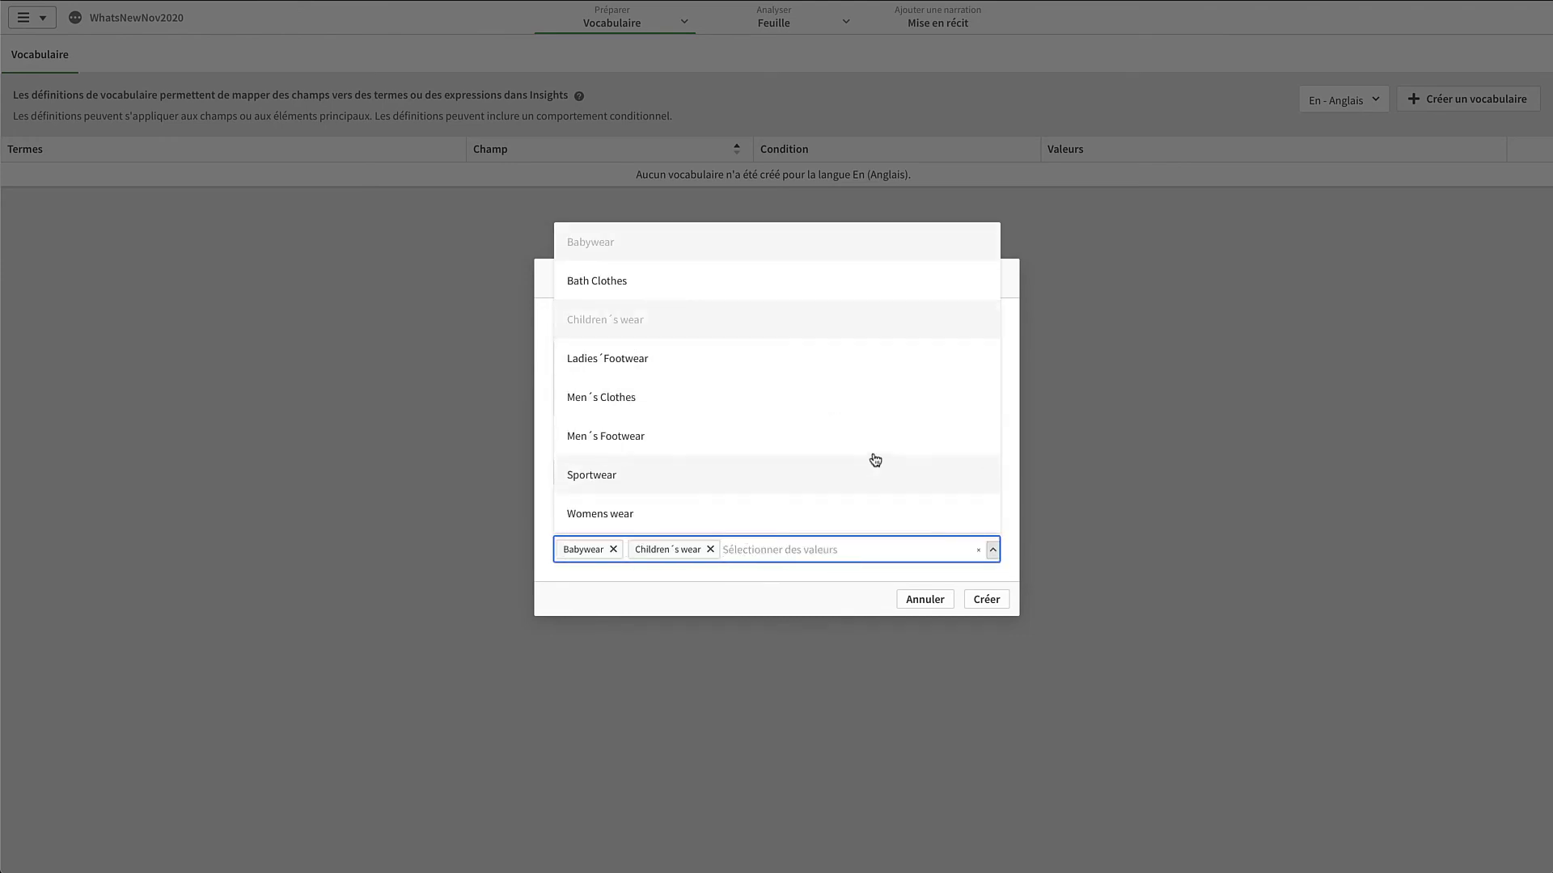
pyautogui.click(986, 599)
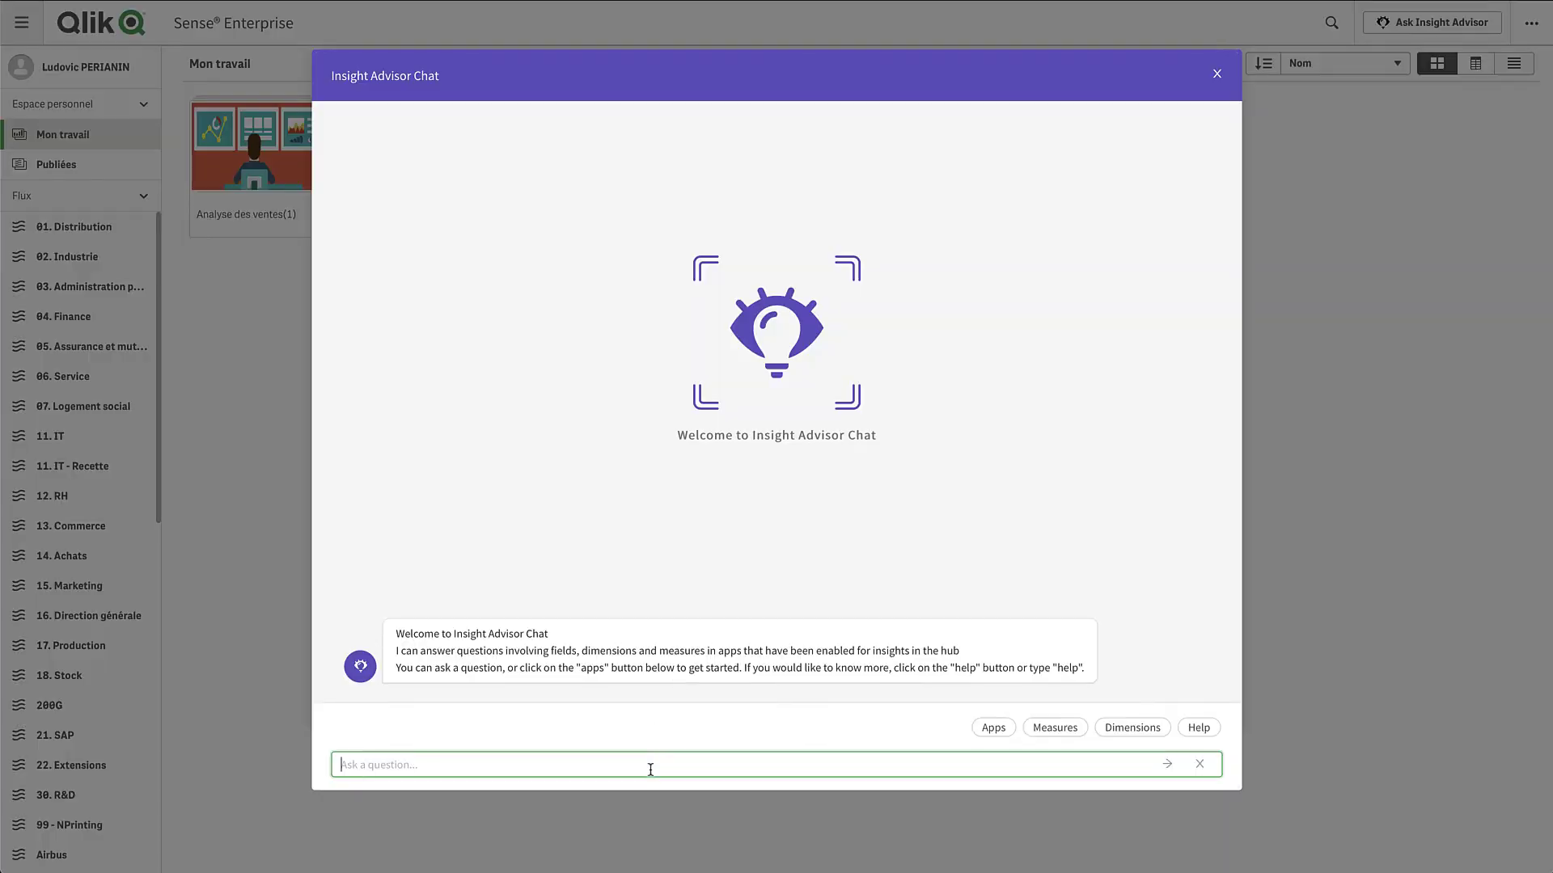
# Ask Insight Advisor Chat in the hub for "Articles for children by sales".
pyautogui.write('Articles for children')
pyautogui.press('Return')
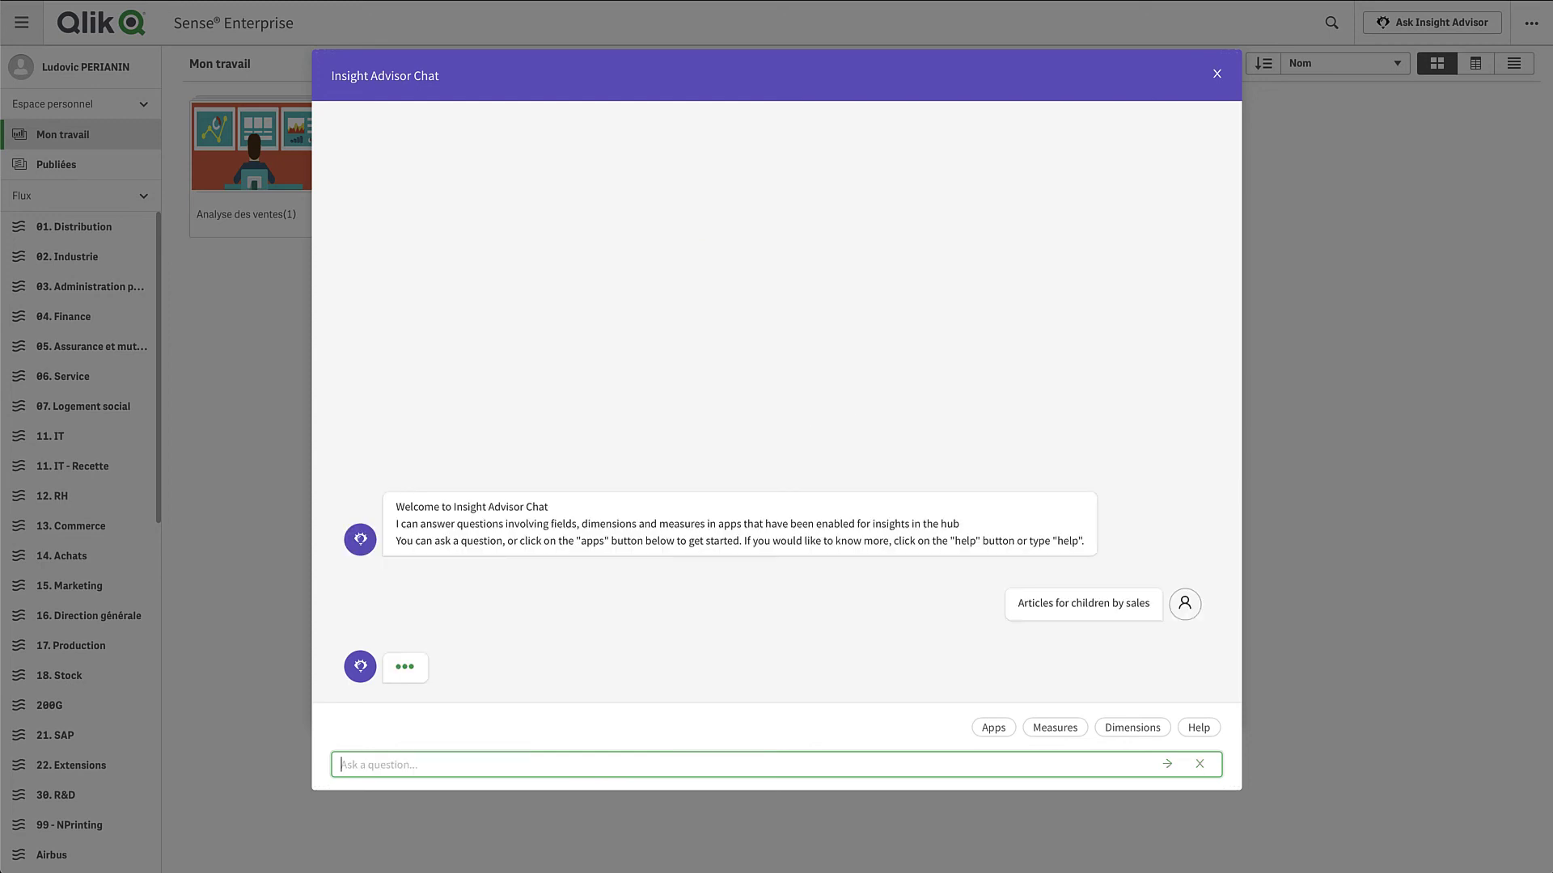